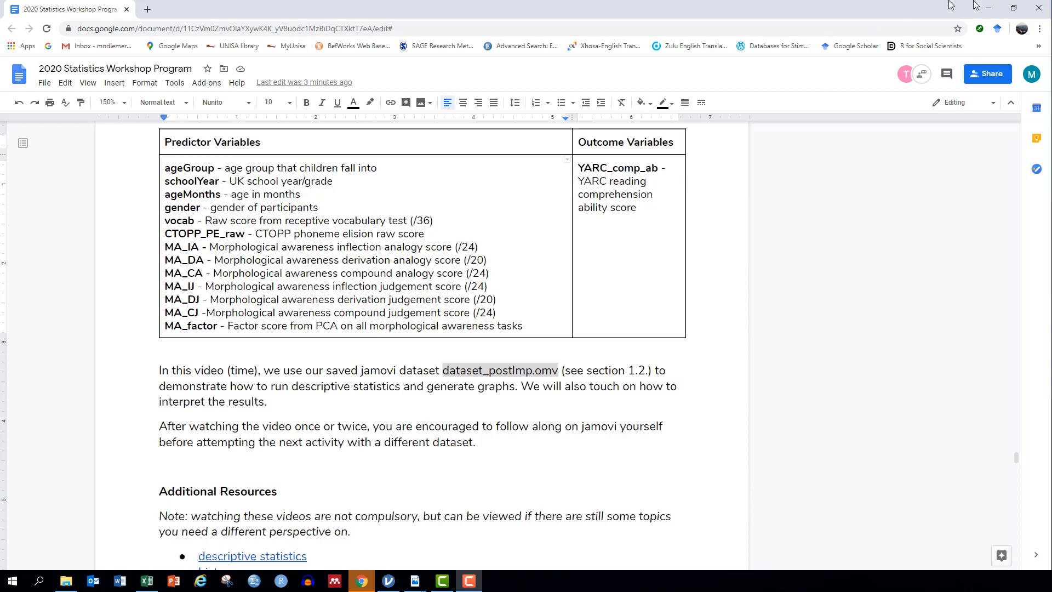
Step: Bring jamovi forward, widen the data grid, and start an Exploration > Descriptives analysis
left_click(991, 8)
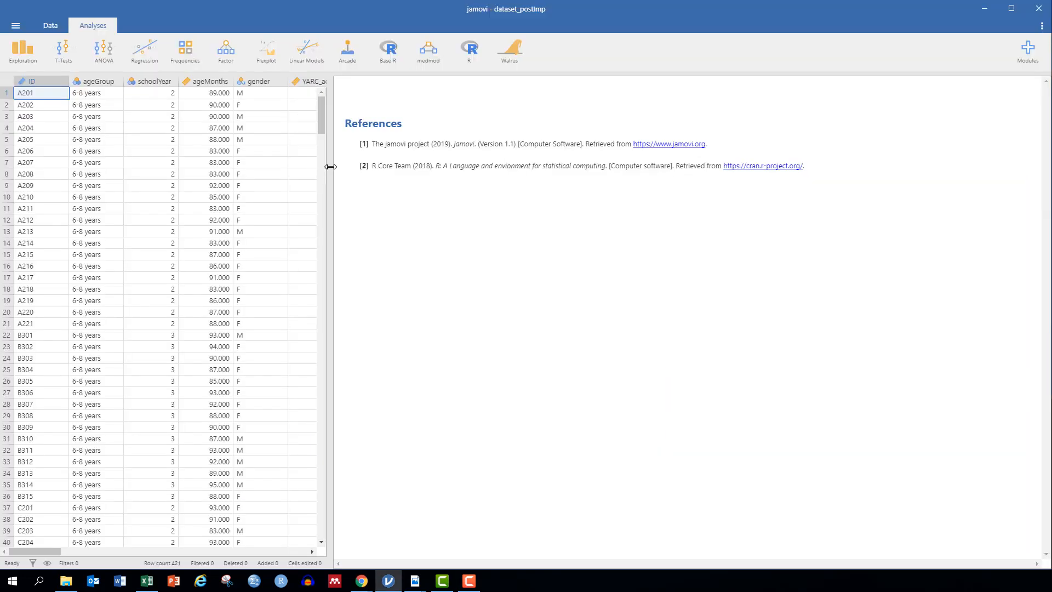
left_click_drag(334, 168, 427, 185)
left_click_drag(609, 190, 873, 183)
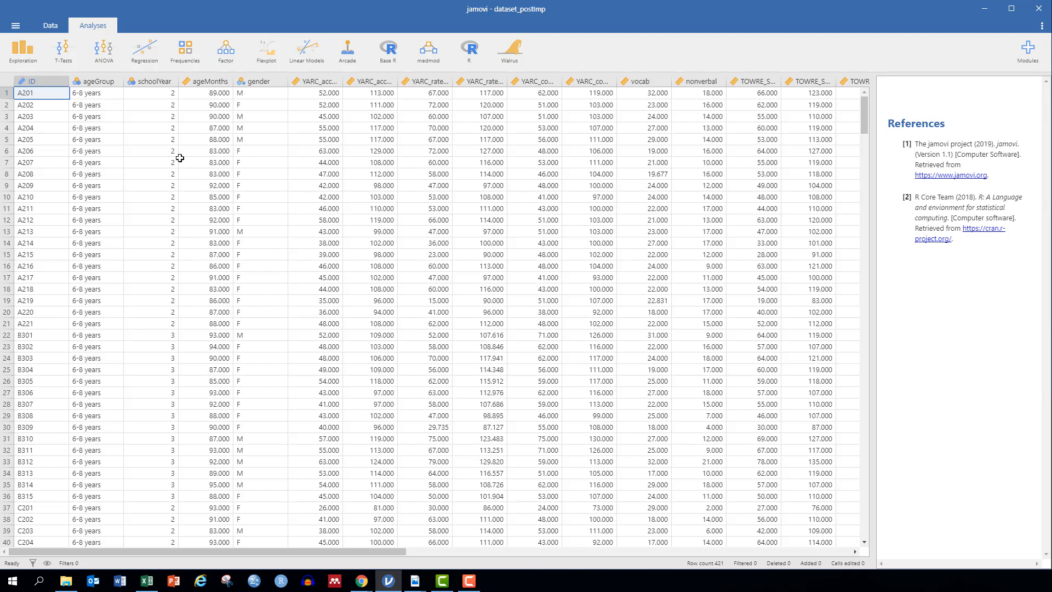
left_click(35, 41)
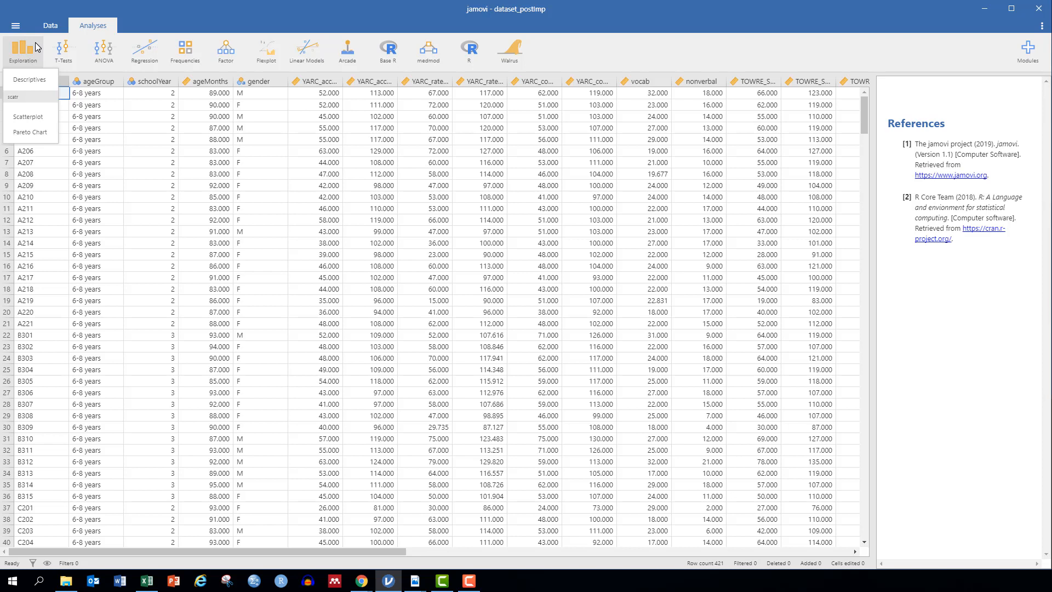
left_click(51, 81)
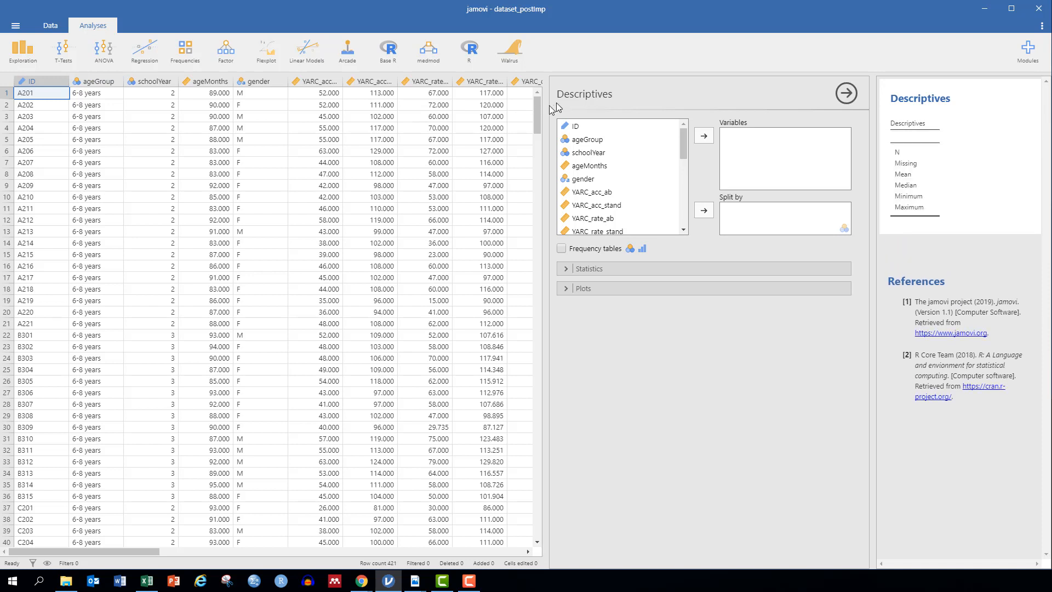
Step: Hide the data grid and move ageGroup into the Descriptives Variables box
left_click_drag(545, 111, 3, 159)
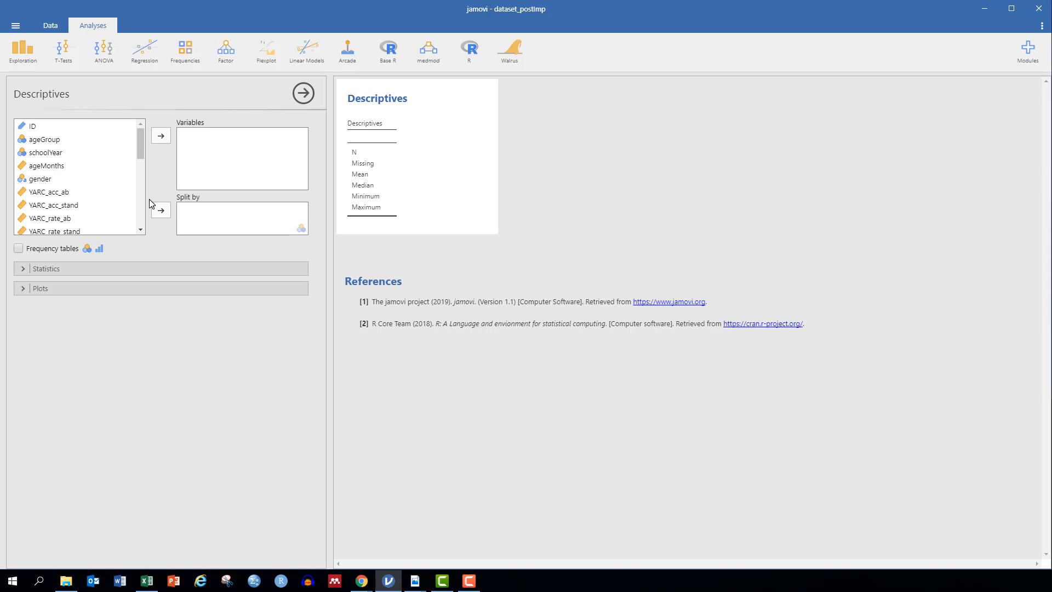
left_click(41, 144)
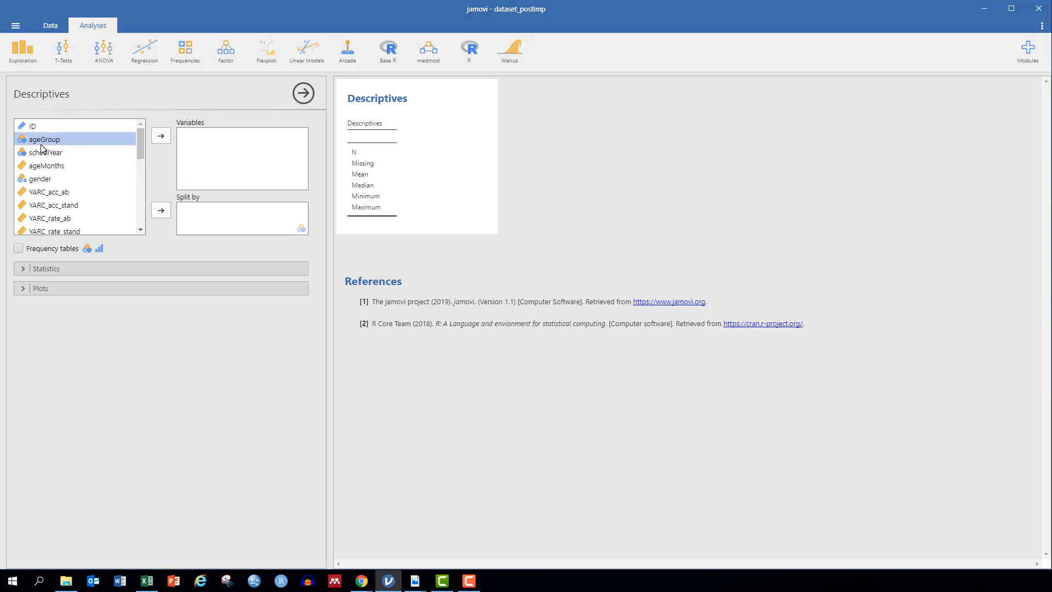
left_click(166, 135)
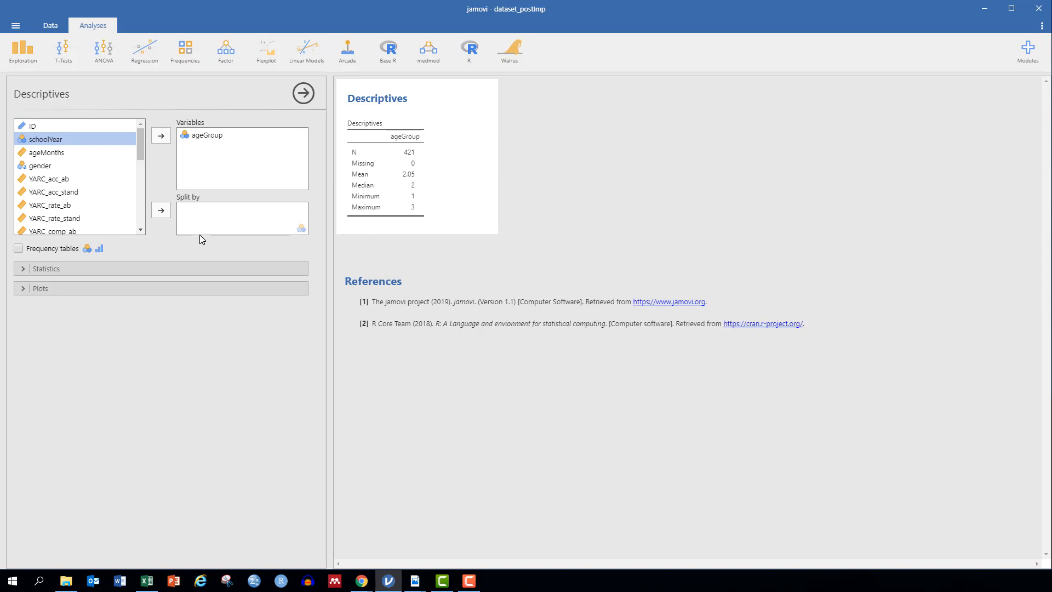
Step: Untick Mean, Median, Minimum and Maximum so the ageGroup table shows only N and Missing
left_click(25, 270)
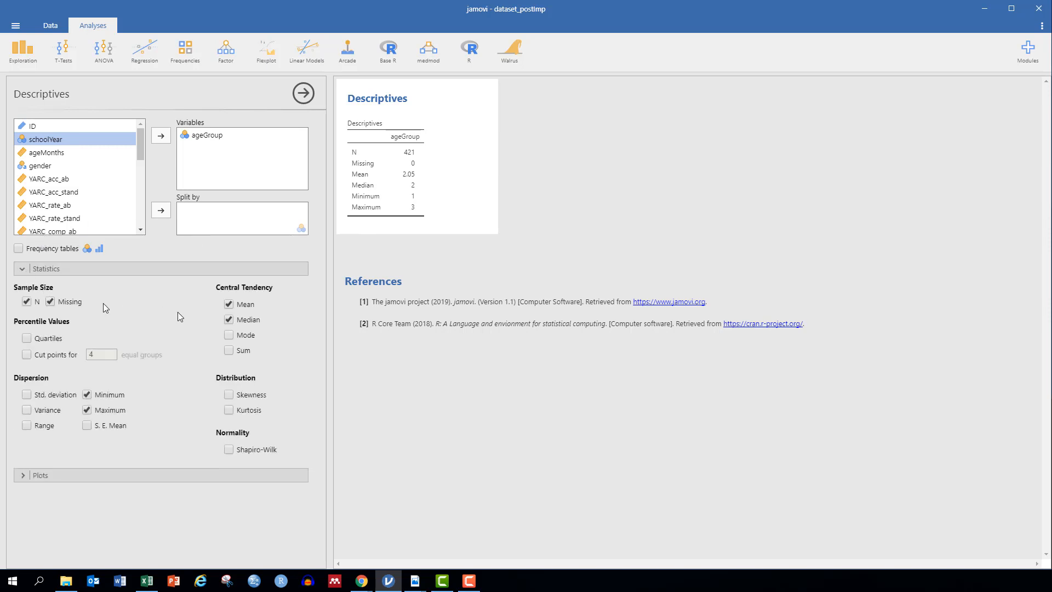
left_click(229, 304)
left_click(230, 319)
left_click(86, 394)
left_click(86, 410)
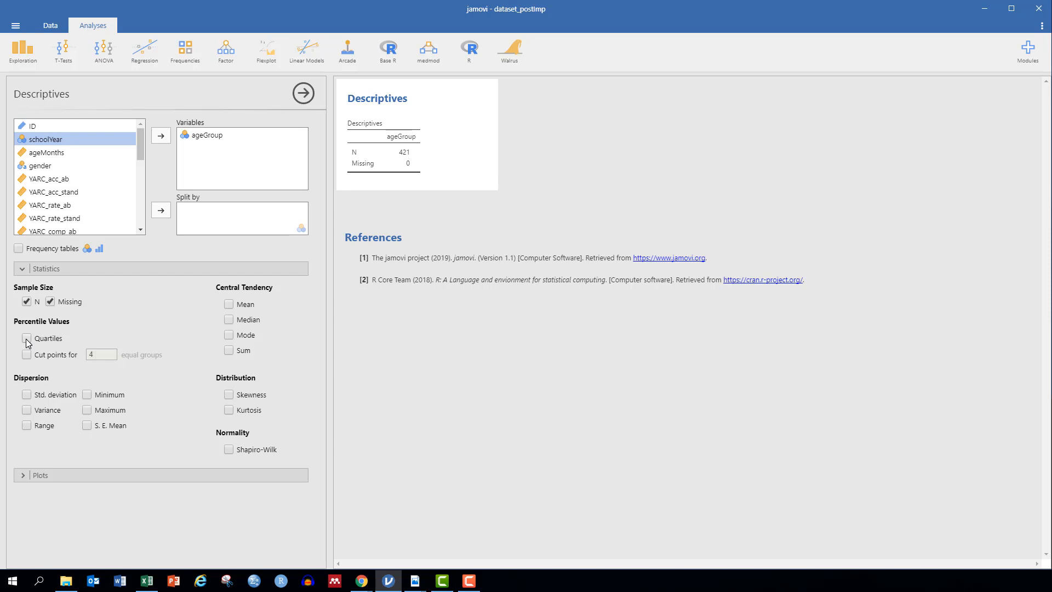
Step: Turn on percentile cut points for 10 equal groups in the ageGroup table
left_click(30, 355)
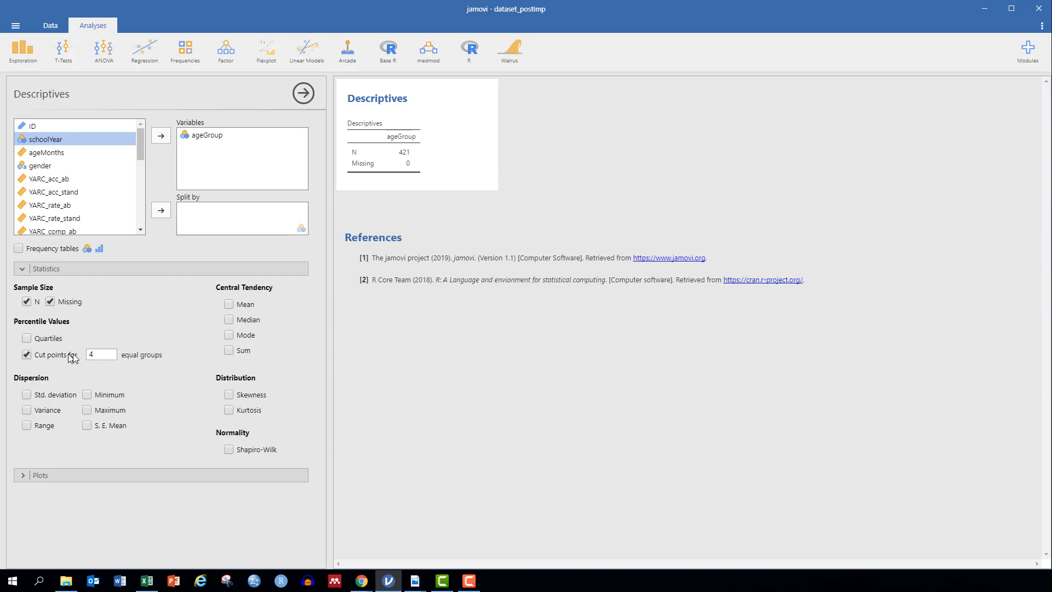
left_click(98, 353)
type("10")
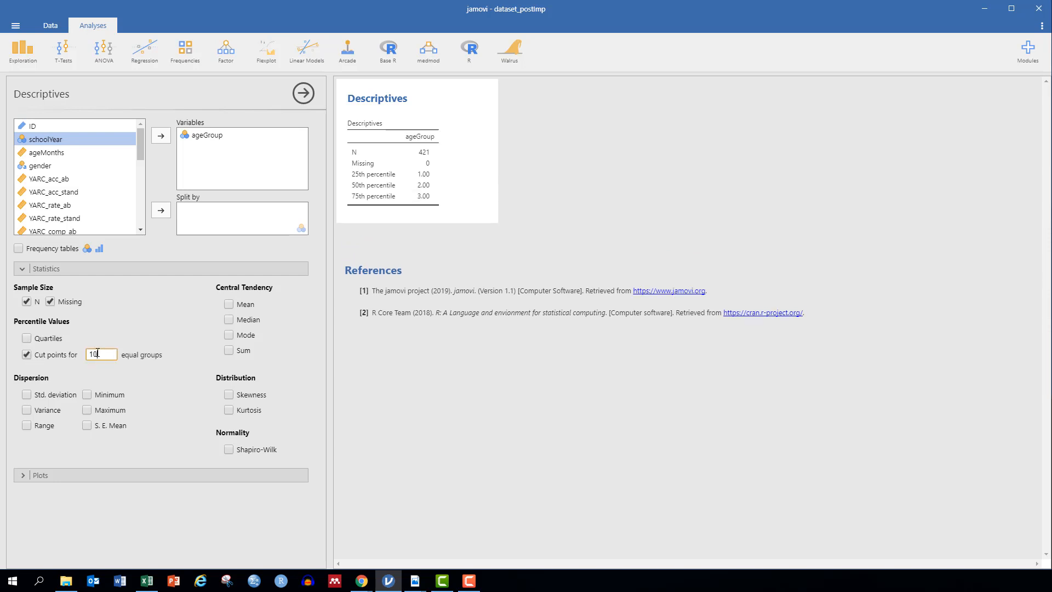
key("Return")
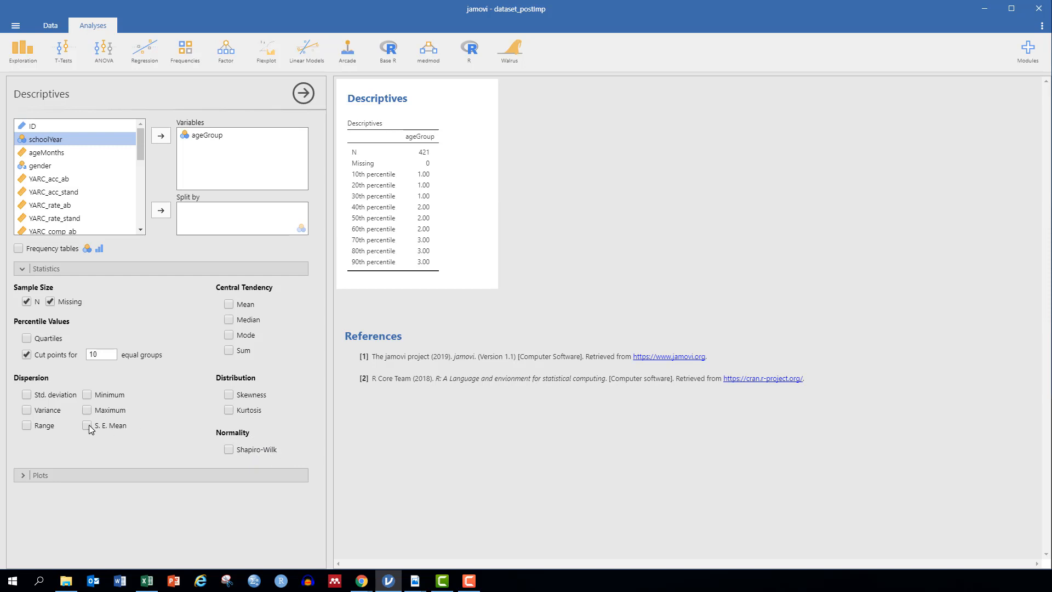
Step: Expand the Plots section to show histogram, density, box, violin, Q-Q and bar options
left_click(22, 475)
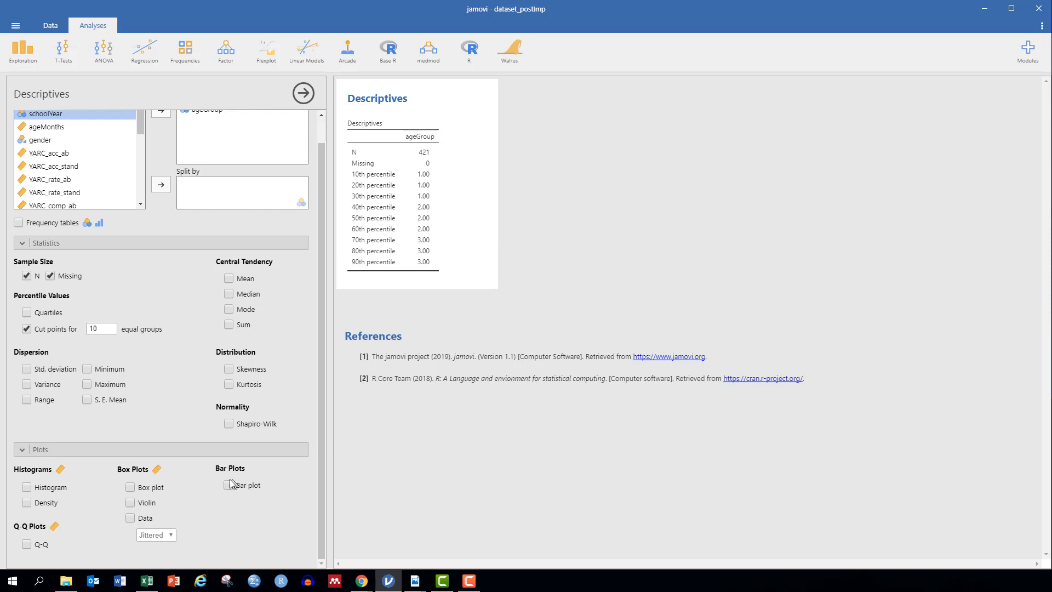
scroll(197, 409, "up", 1)
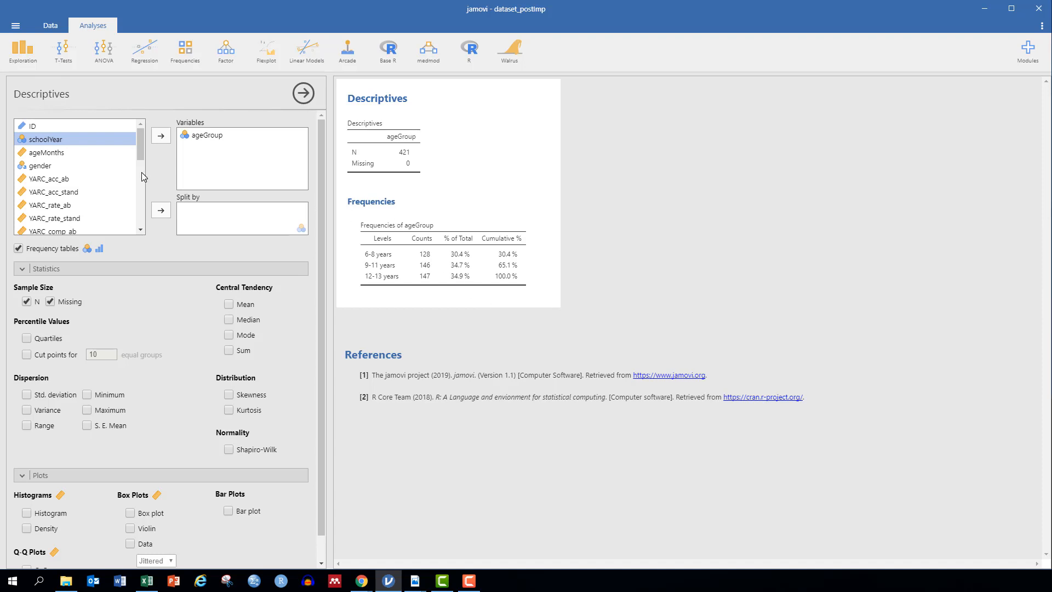
Step: Add gender to Variables, then move gender and ageGroup back out, leaving Variables empty
left_click(46, 167)
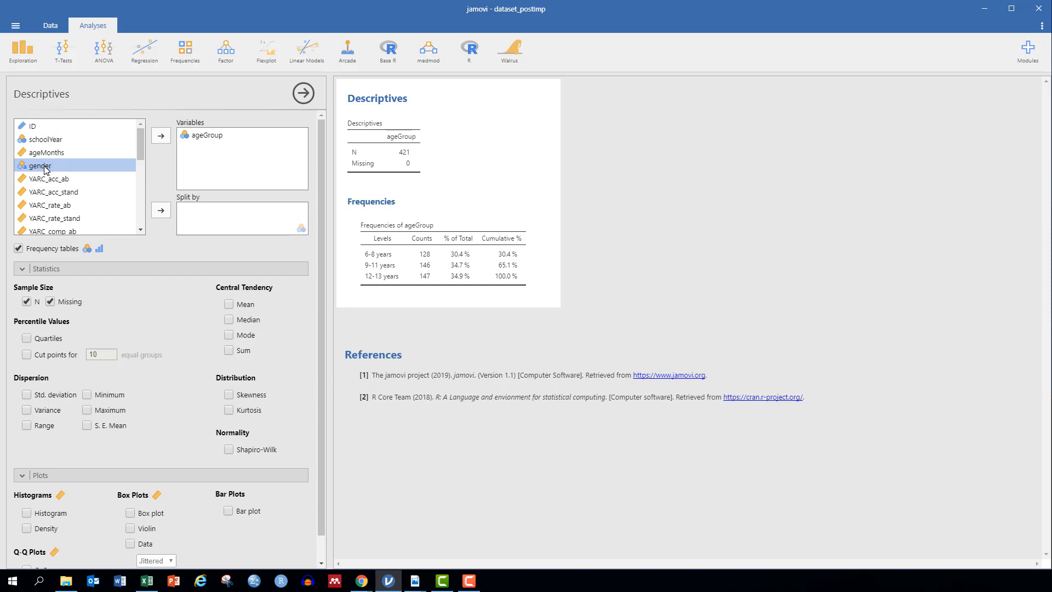
left_click(162, 139)
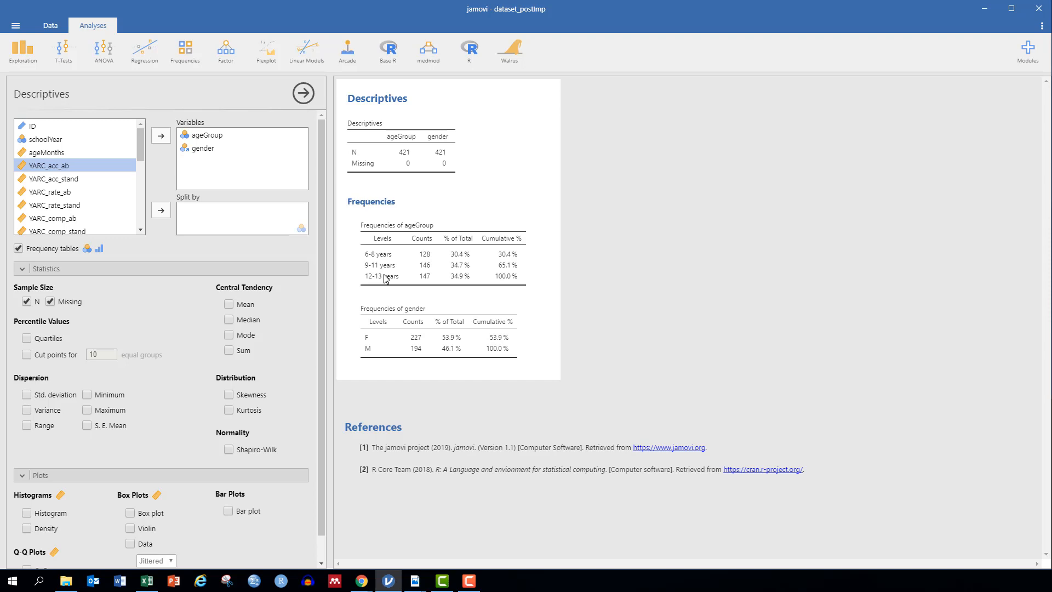
left_click(189, 137)
left_click(161, 135)
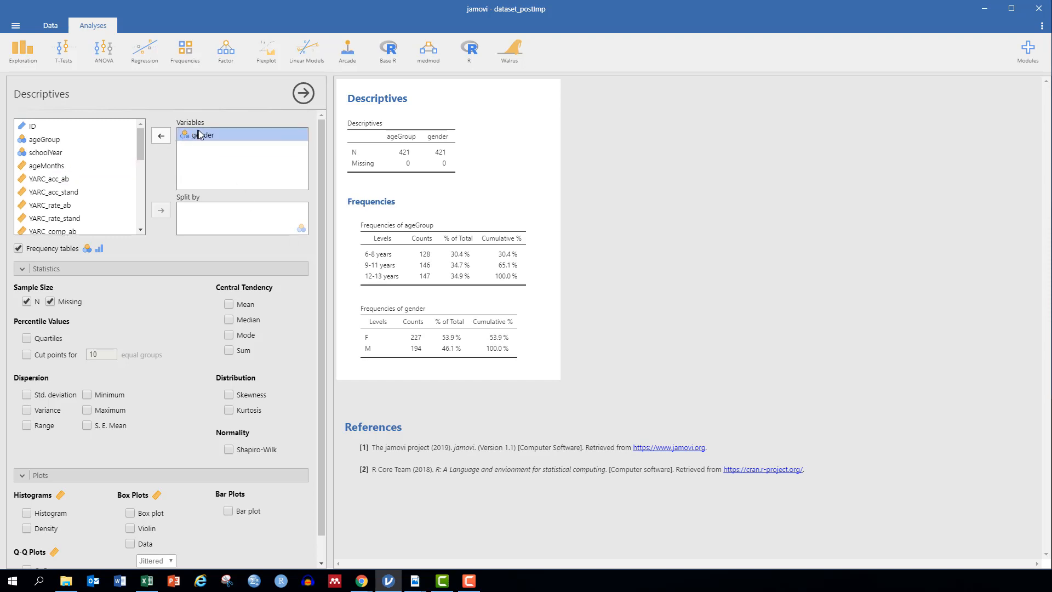
left_click(161, 135)
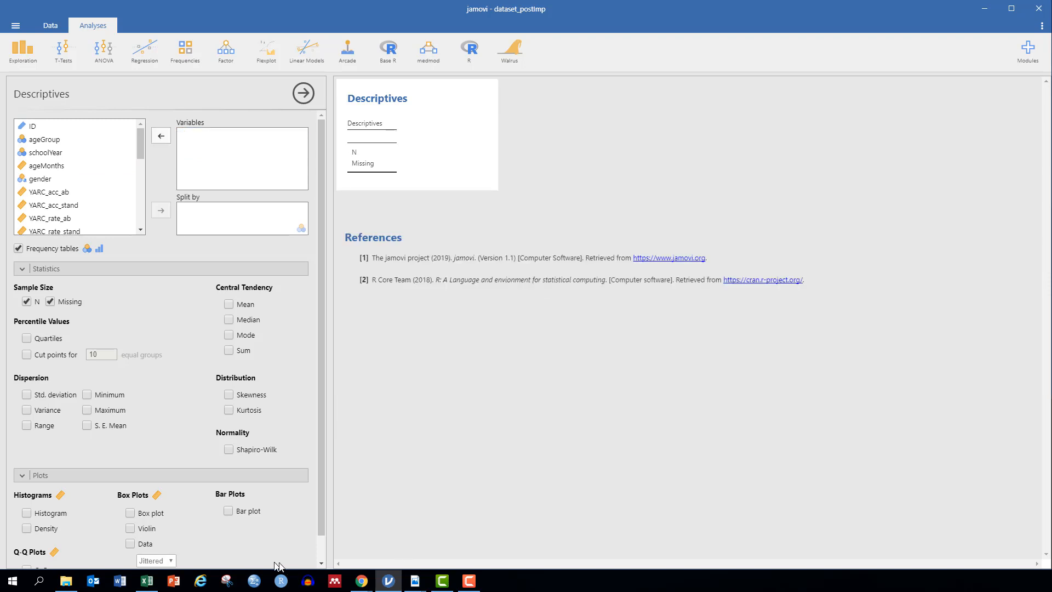
Step: Restore the workshop Google Doc window beside jamovi and add ageMonths to Variables
mouse_move(365, 584)
left_click(390, 554)
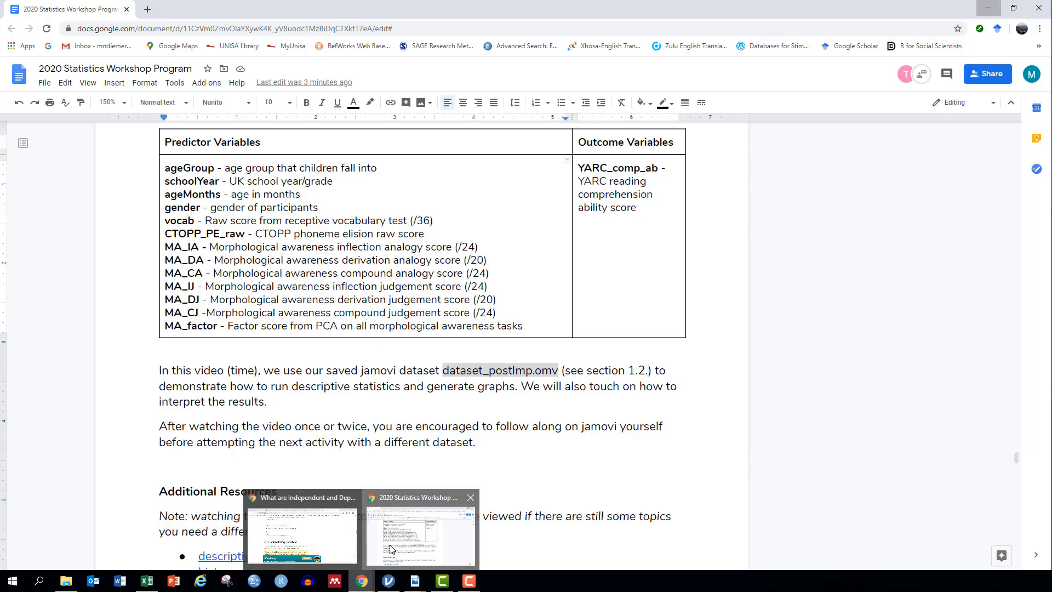
left_click(1013, 8)
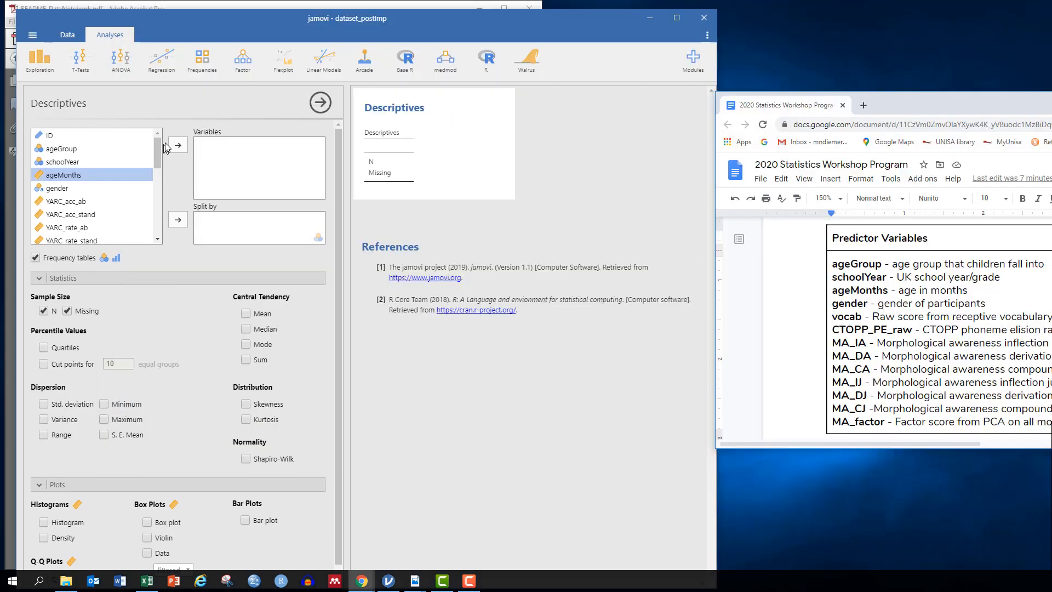
left_click(176, 147)
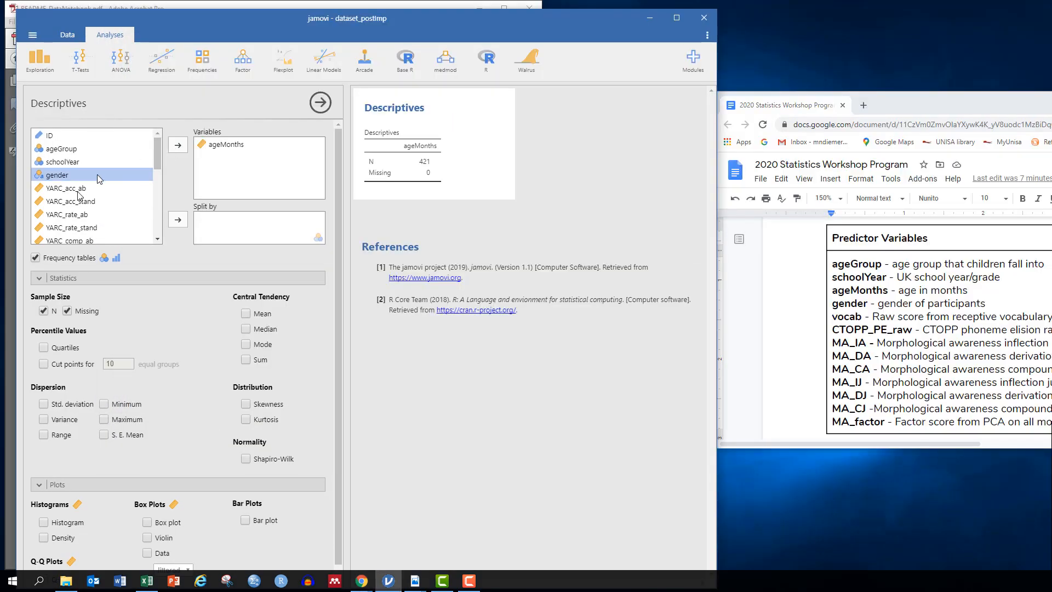
Step: Add vocab and CTOPP_PE_scaled to the analysed variables
scroll(159, 240, "down", 3)
scroll(160, 239, "down", 1)
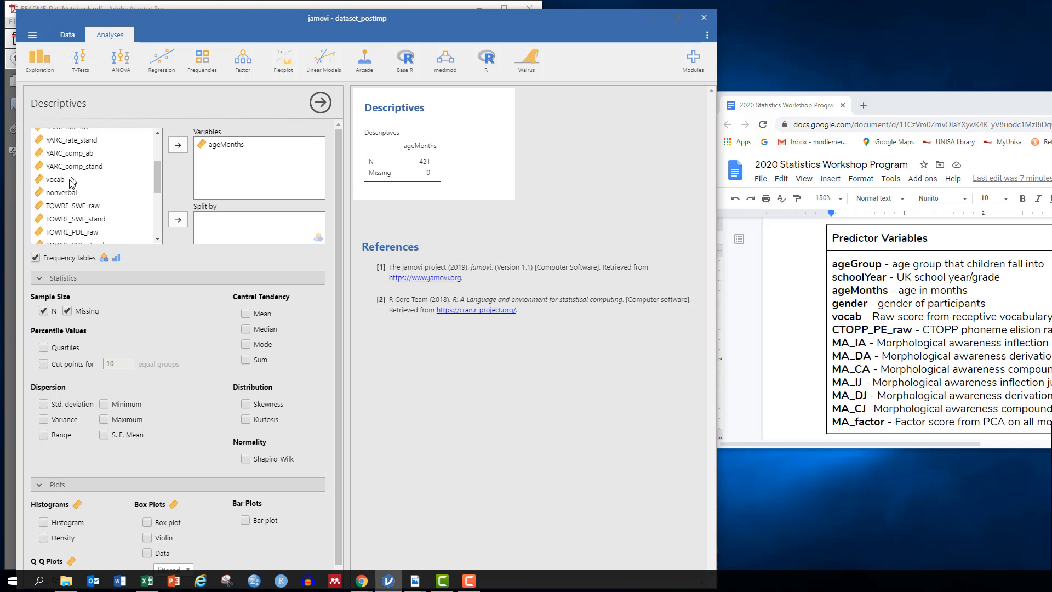
left_click(73, 180)
left_click(179, 147)
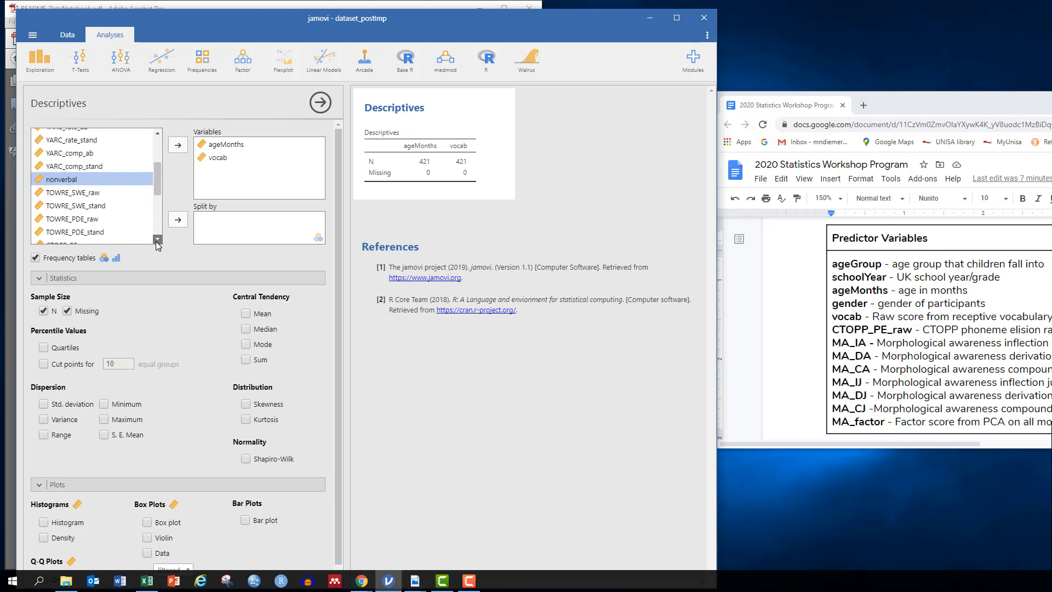
scroll(156, 241, "down", 3)
left_click(77, 193)
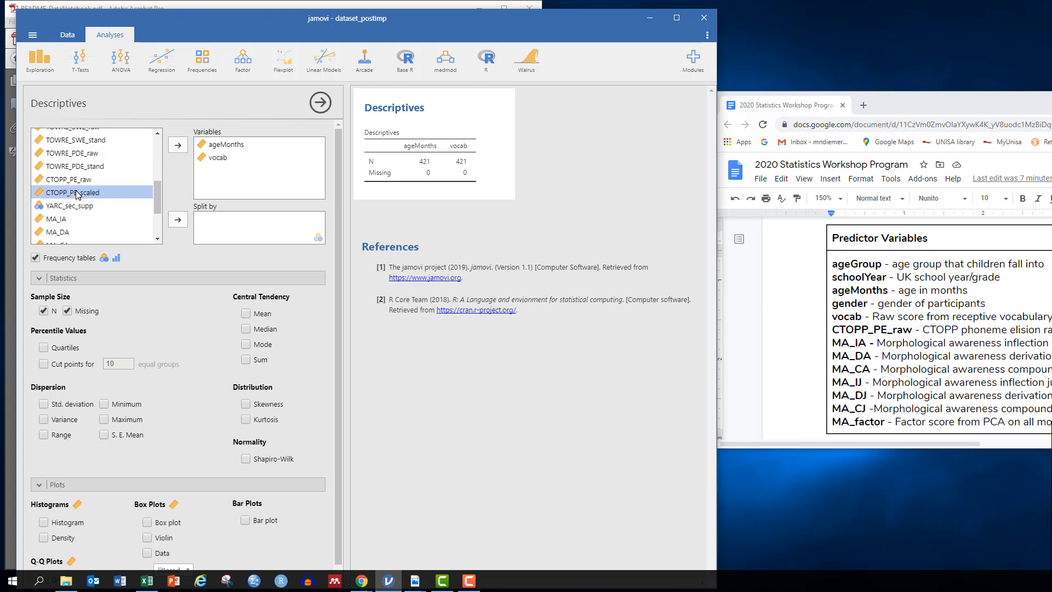
left_click(178, 145)
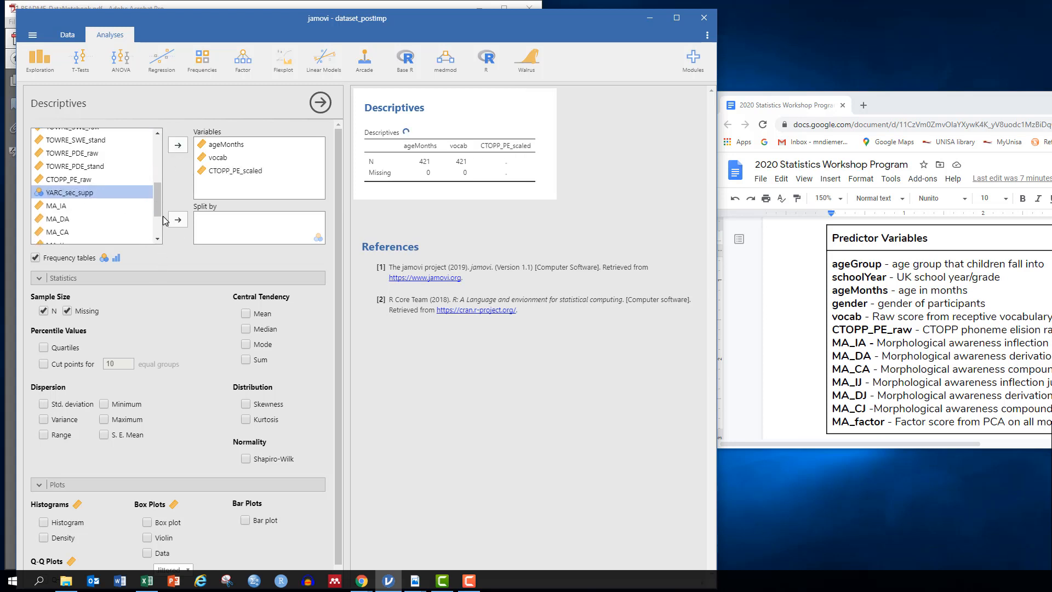
Step: Add the seven variables MA_IA through MA_factor and tick Mean under Central Tendency
left_click(159, 239)
left_click(159, 239)
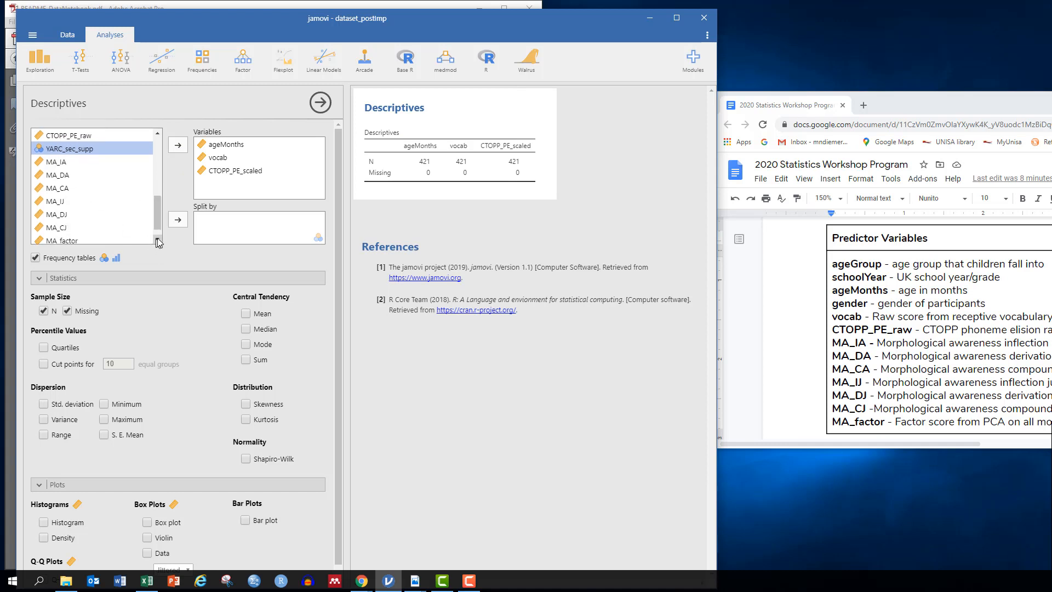
left_click(159, 240)
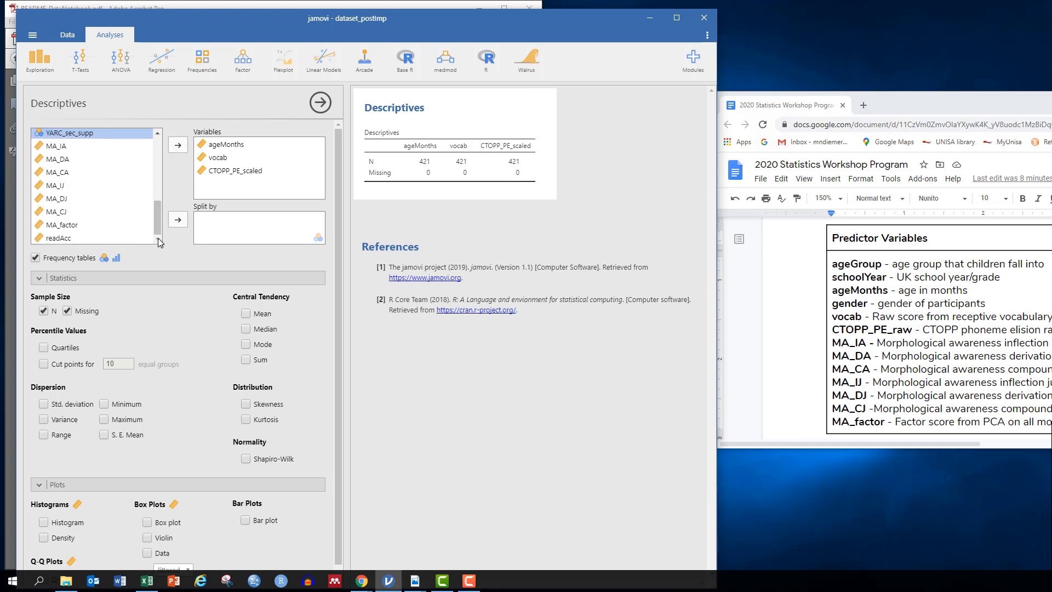
left_click(65, 149)
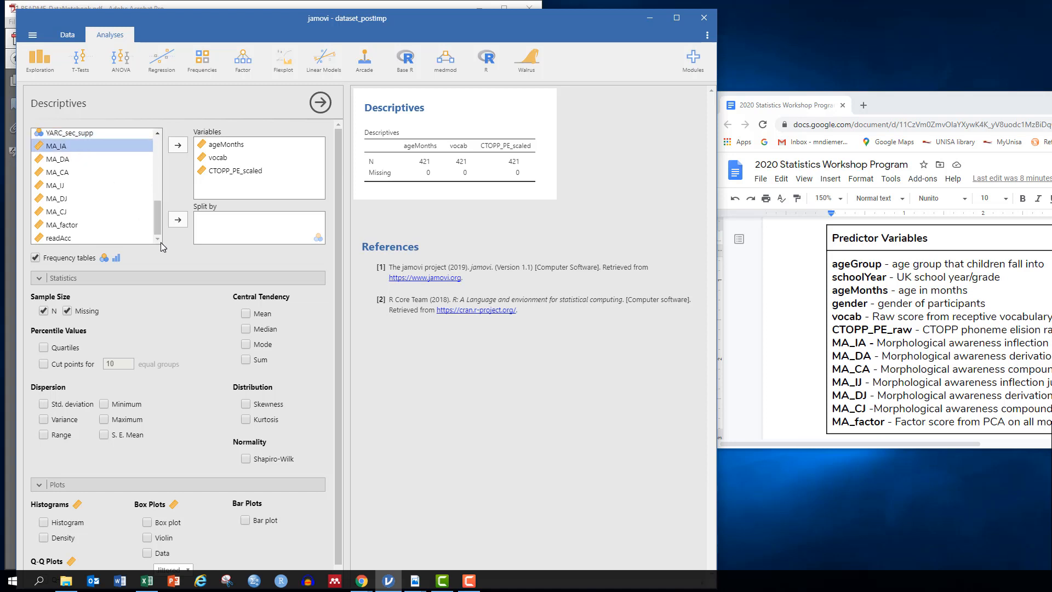
left_click(65, 226, "shift")
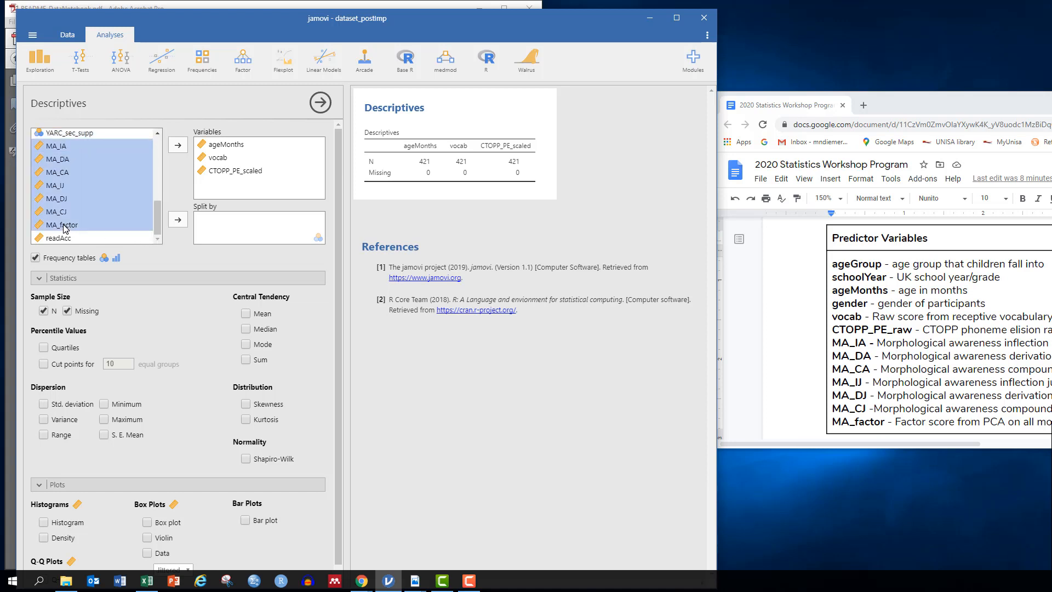
left_click(177, 146)
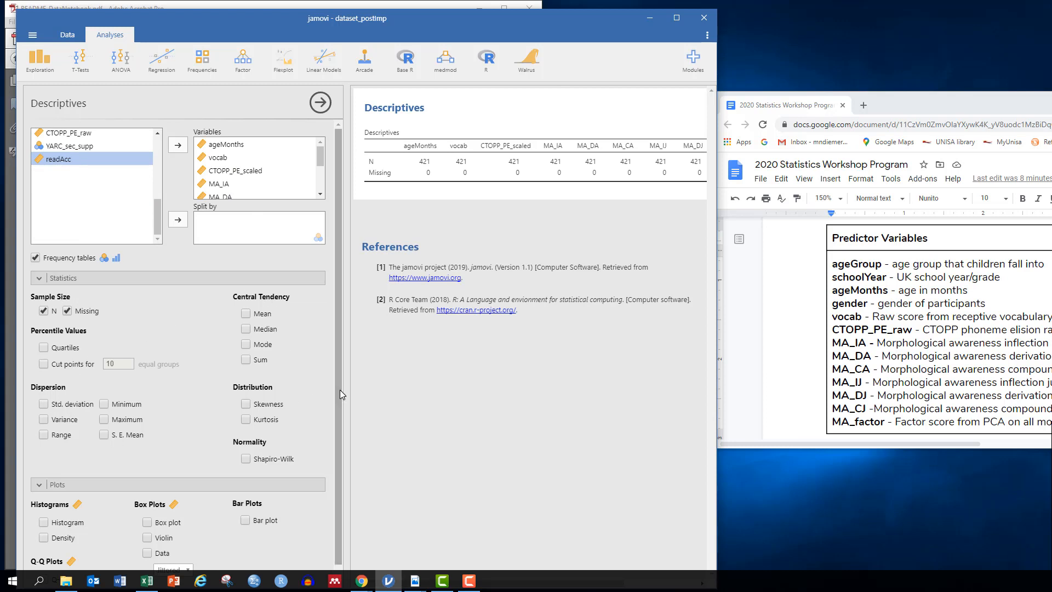
left_click(241, 315)
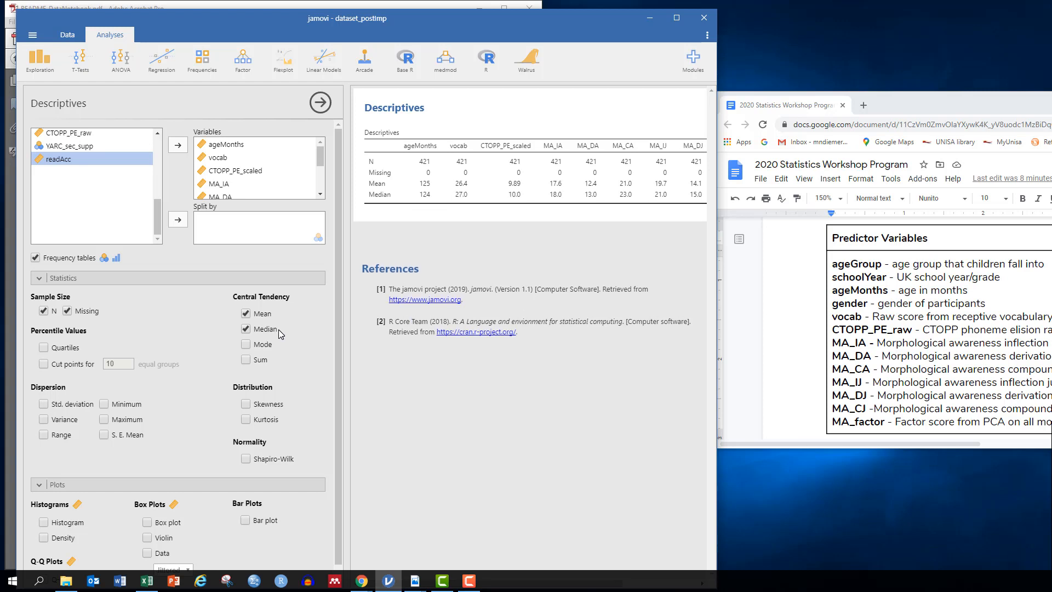
Step: Add Minimum, Maximum, Std. deviation and S. E. Mean, then maximize the jamovi window
left_click(104, 404)
left_click(104, 420)
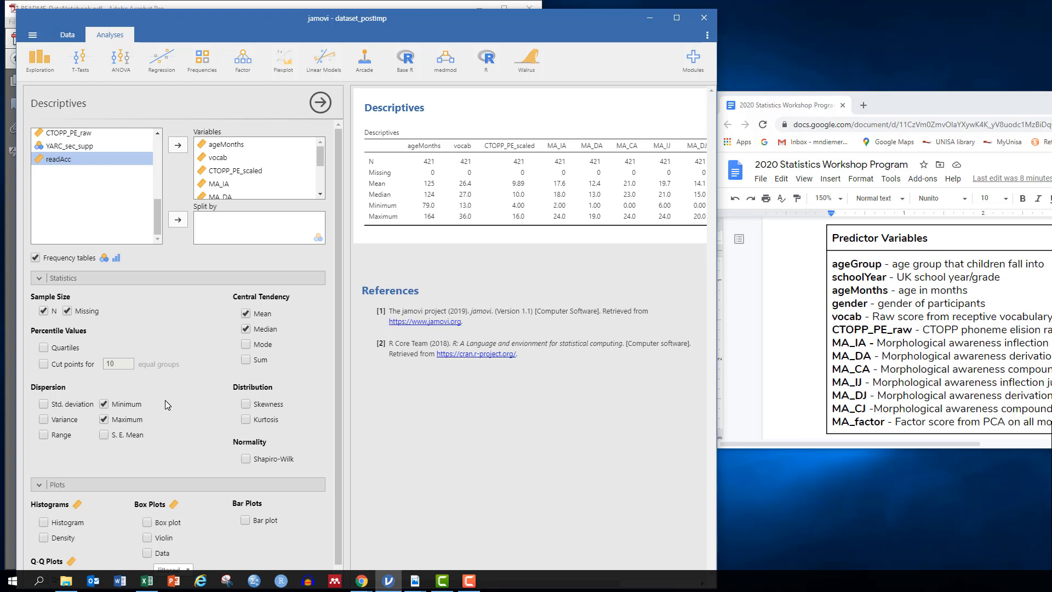
left_click(43, 404)
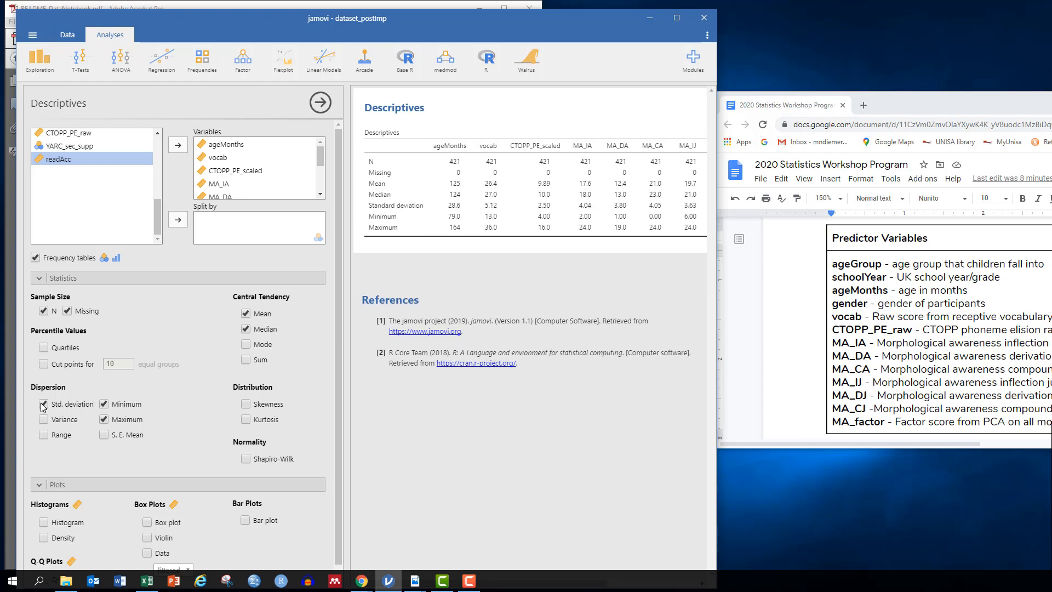
left_click(105, 436)
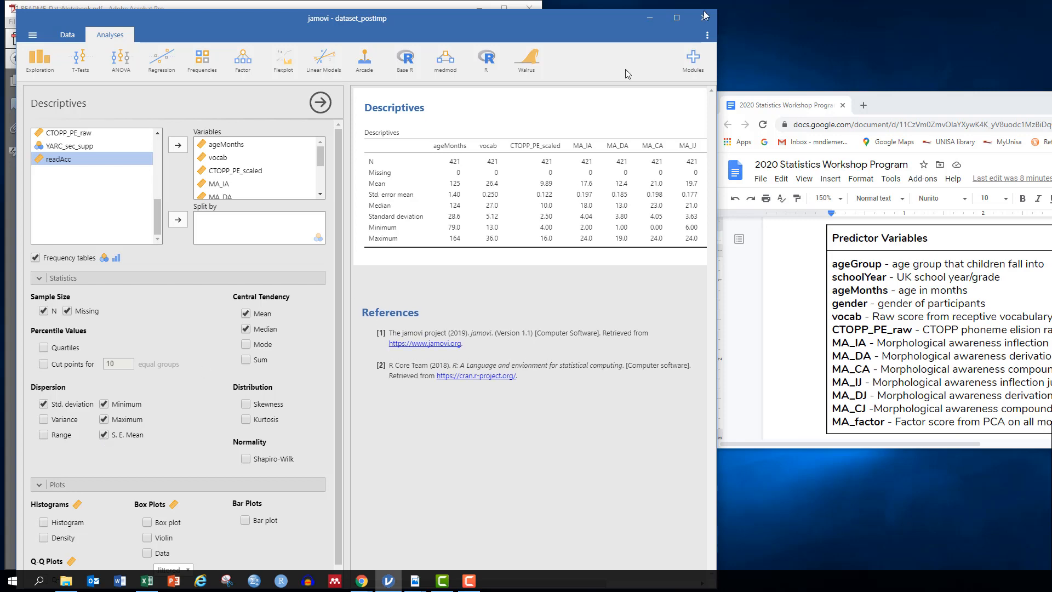
left_click(672, 22)
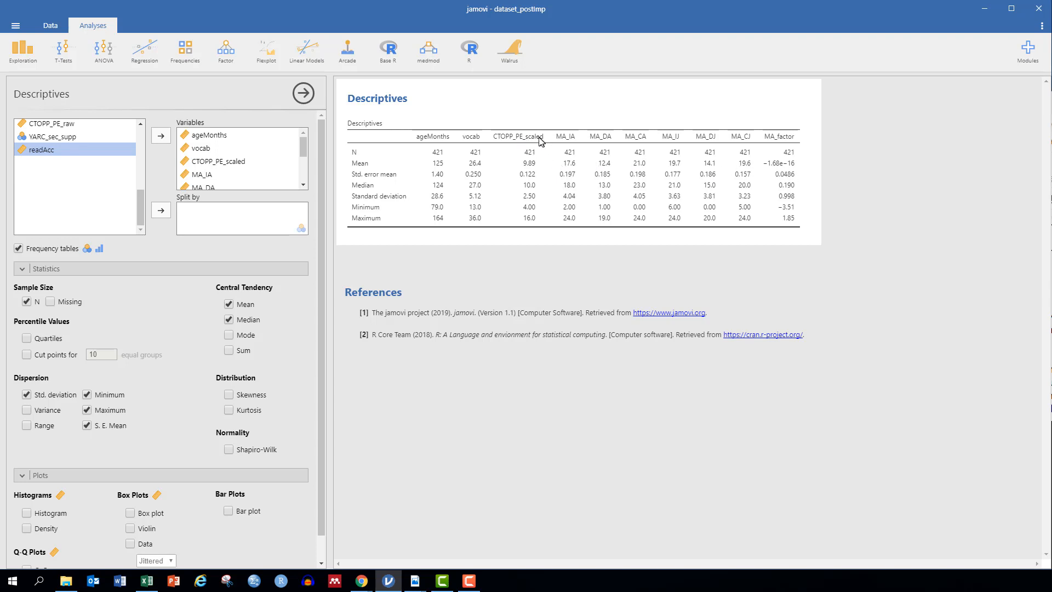
Step: Replace CTOPP_PE_scaled with CTOPP_PE_raw in the Variables list
left_click(230, 162)
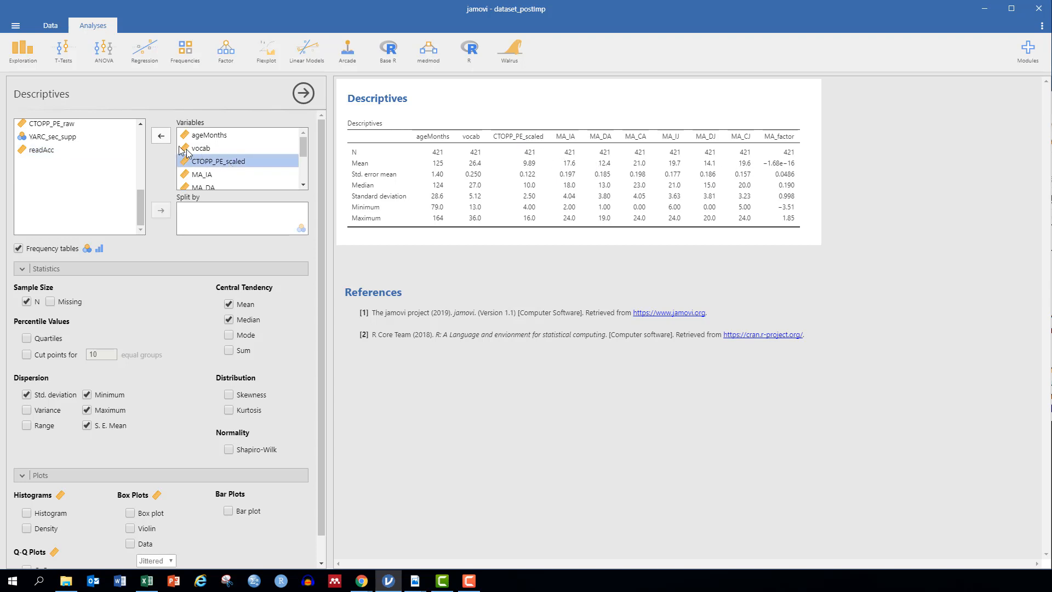
left_click(162, 137)
scroll(77, 164, "up", 3)
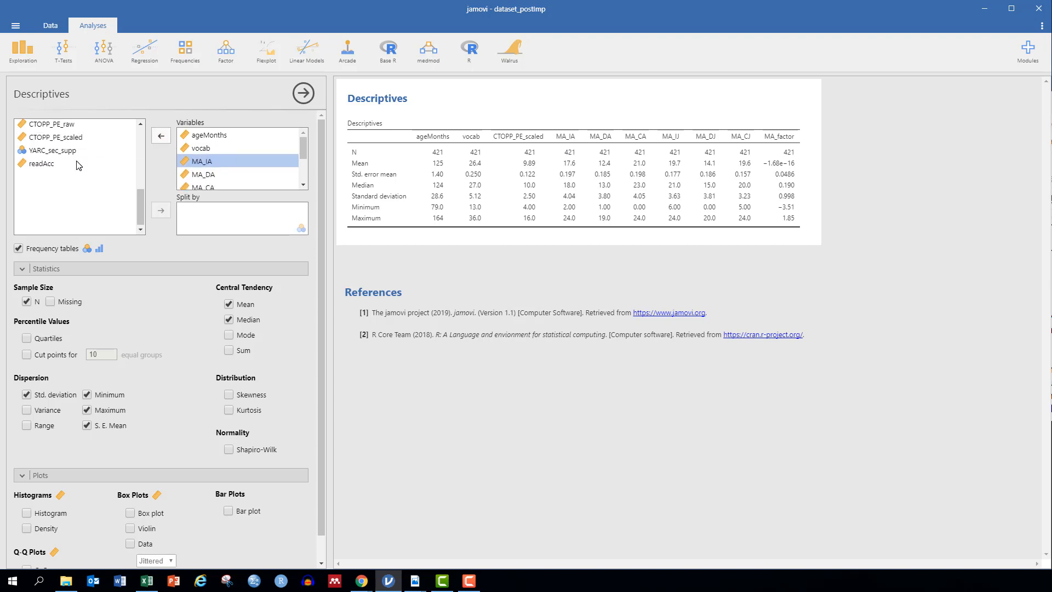
left_click(53, 193)
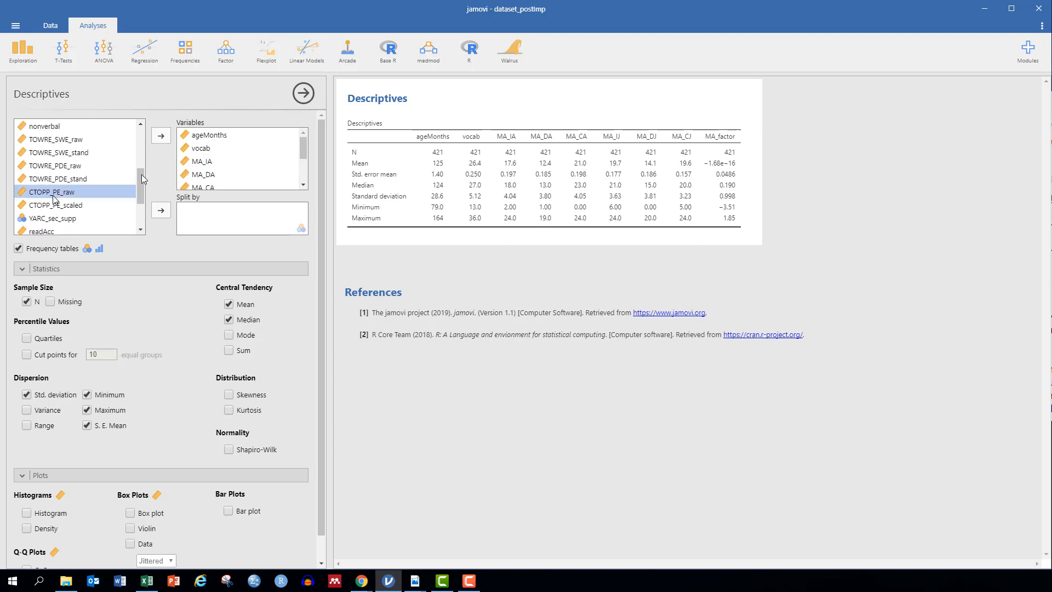
left_click(162, 137)
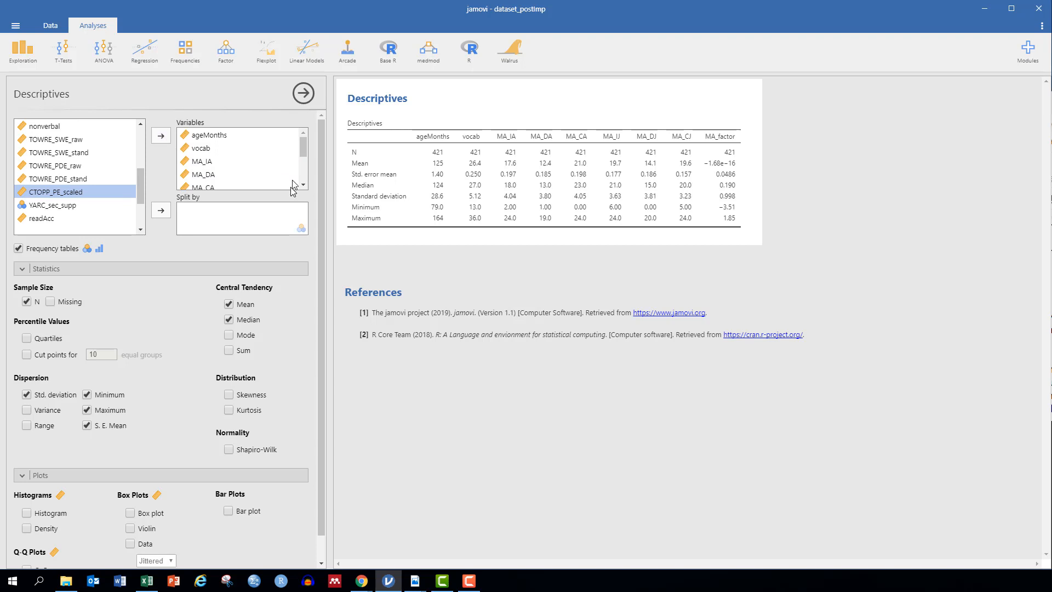
left_click_drag(304, 151, 306, 189)
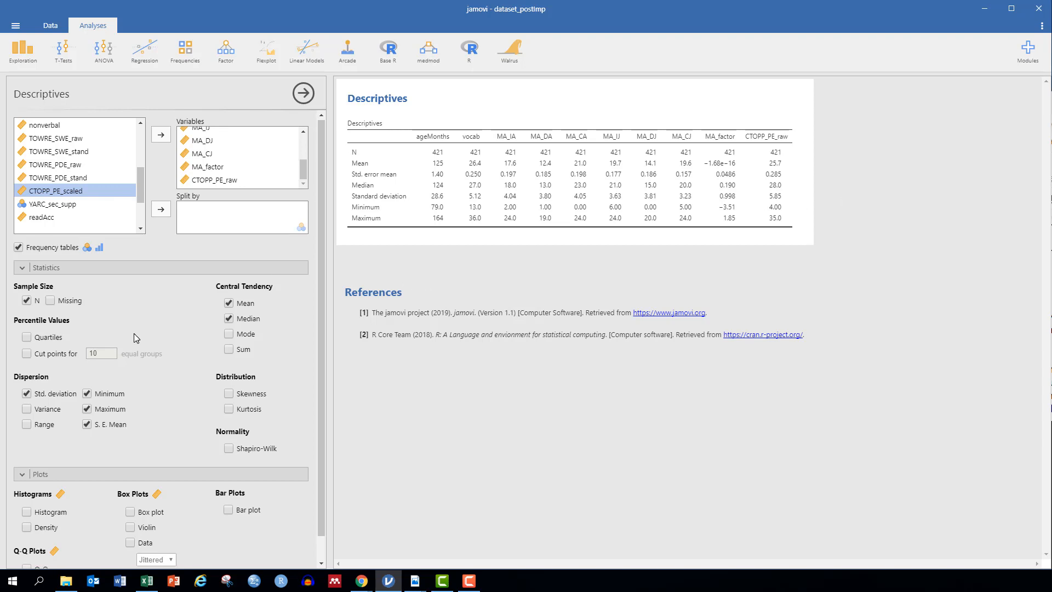
scroll(133, 338, "down", 1)
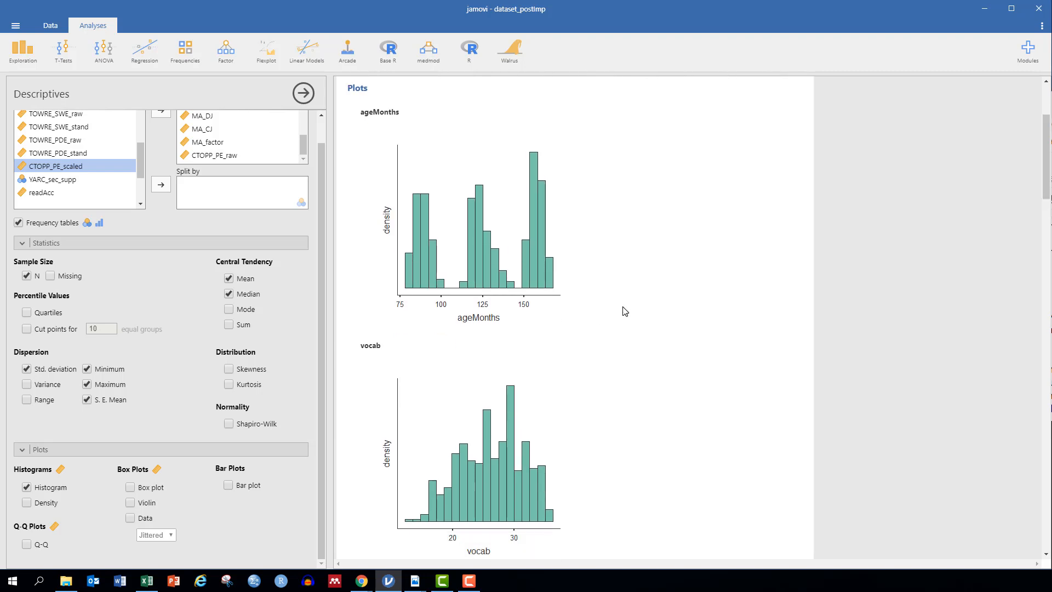
Step: Scroll down through the new per-variable histograms, from ageMonths down to CTOPP_PE_raw
scroll(625, 312, "down", 3)
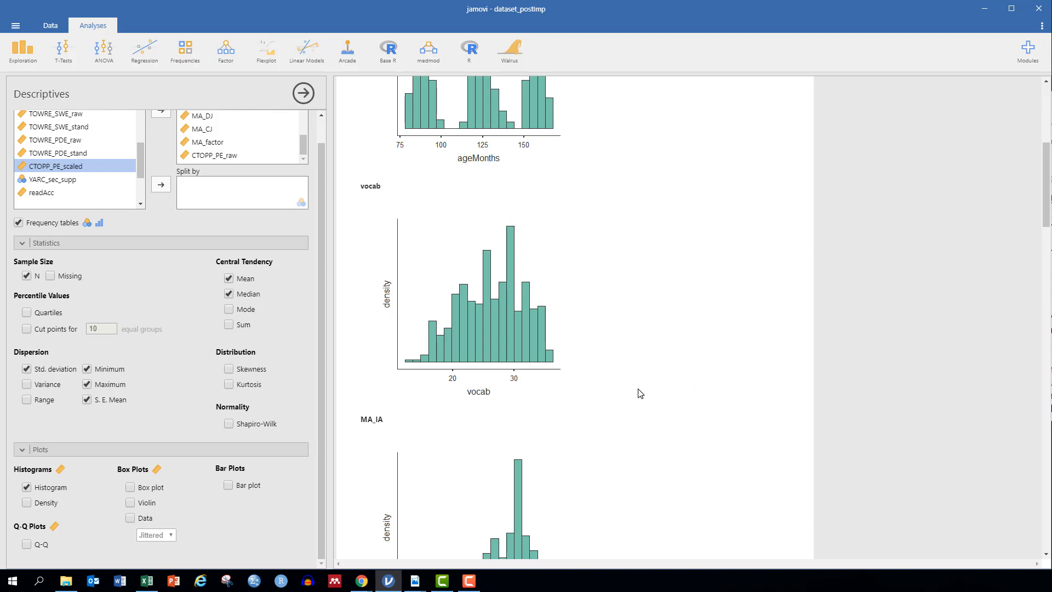
scroll(639, 389, "down", 1)
scroll(640, 393, "down", 5)
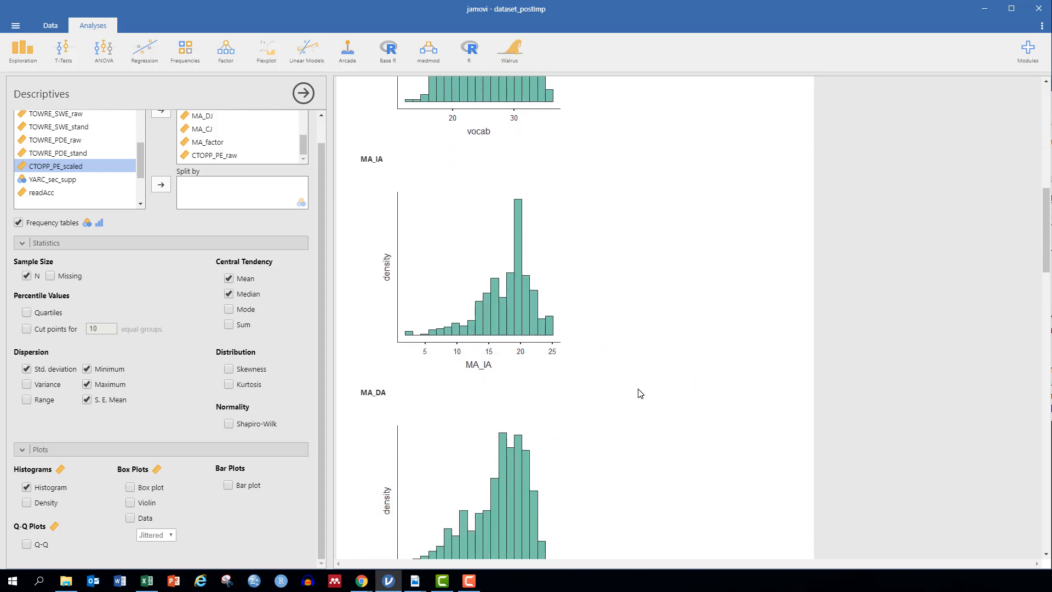
scroll(640, 393, "down", 1)
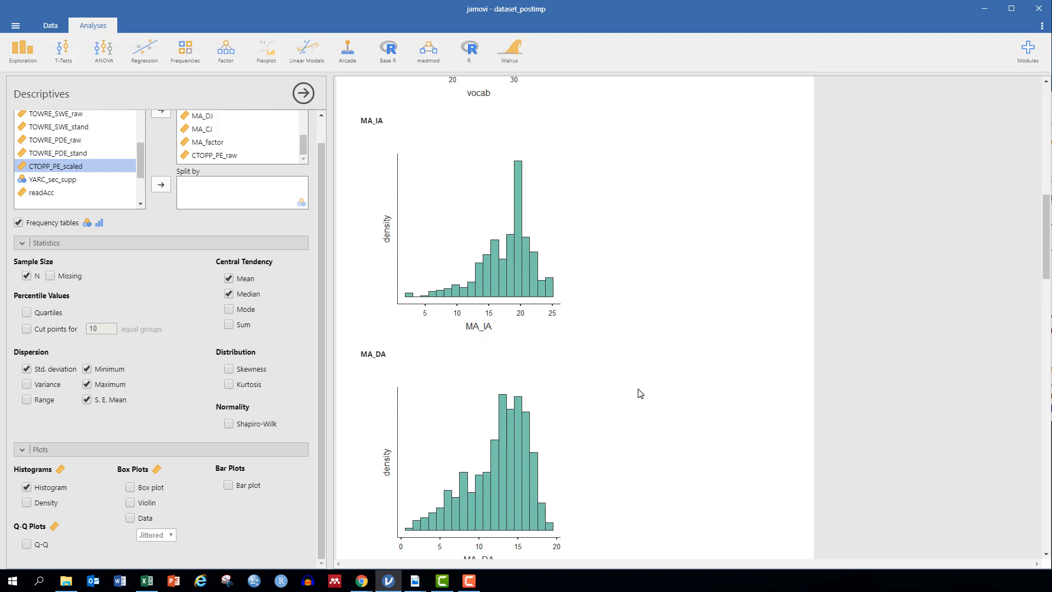
scroll(640, 393, "down", 1)
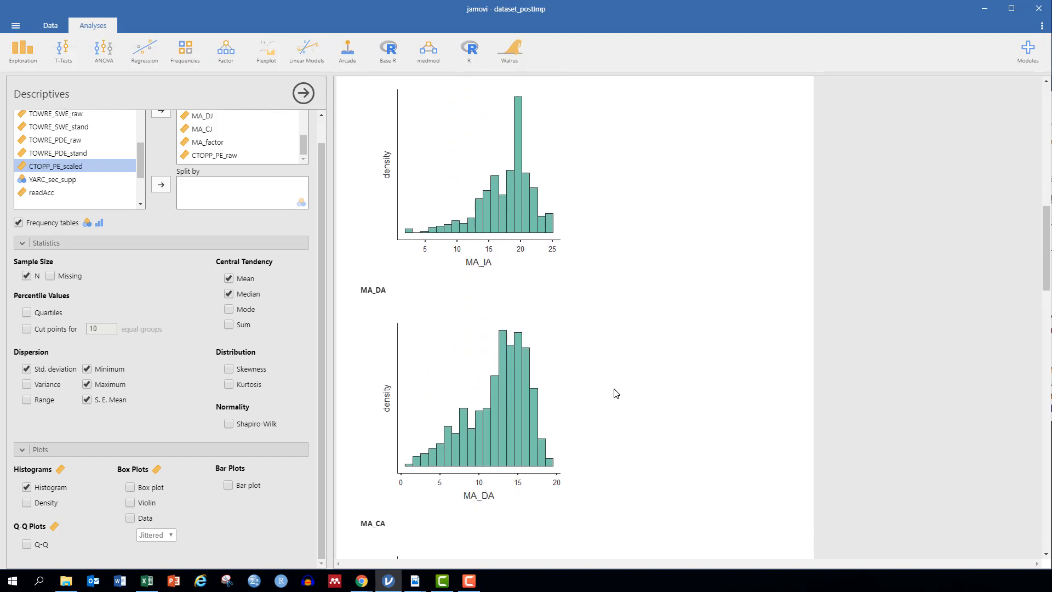
scroll(617, 394, "down", 4)
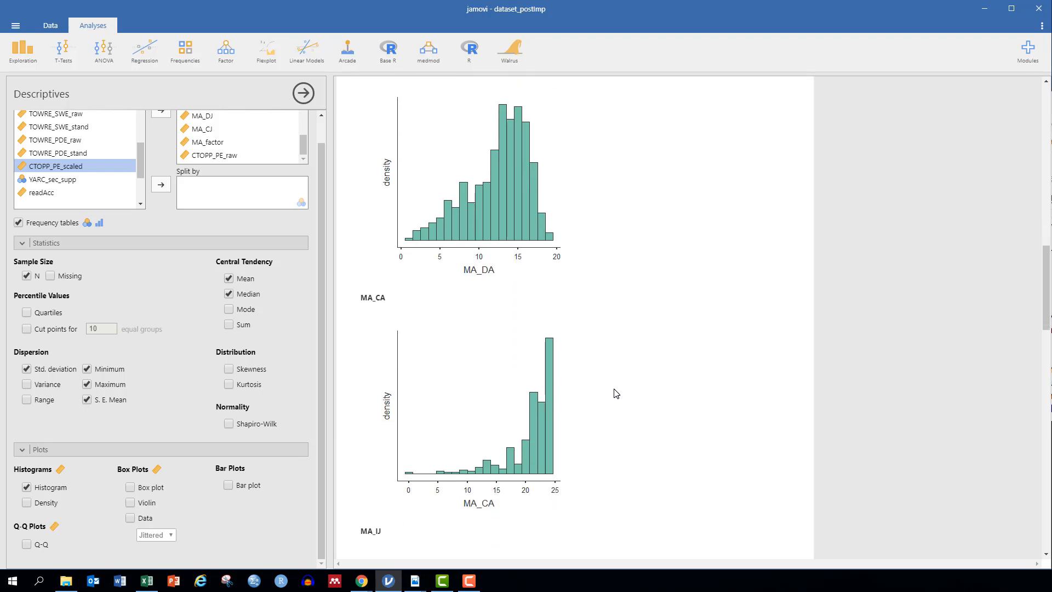
scroll(616, 394, "down", 2)
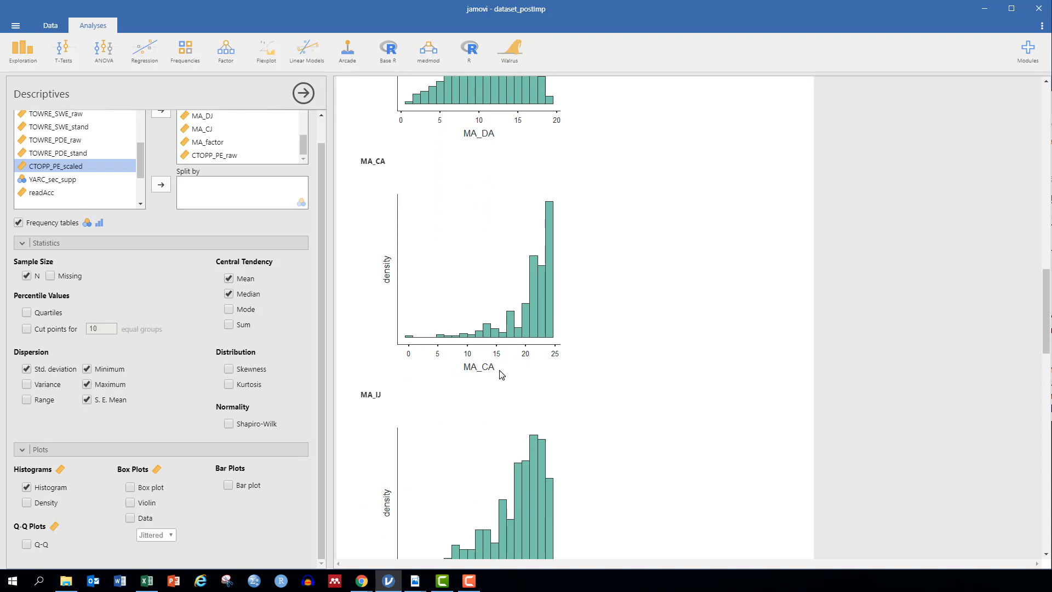
scroll(502, 374, "down", 10)
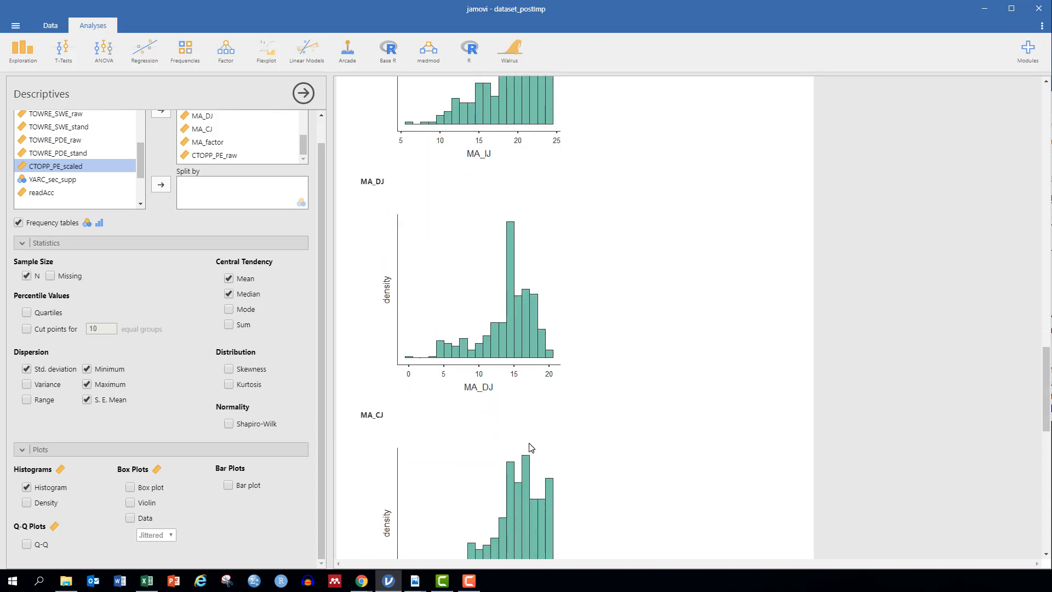
scroll(530, 447, "down", 5)
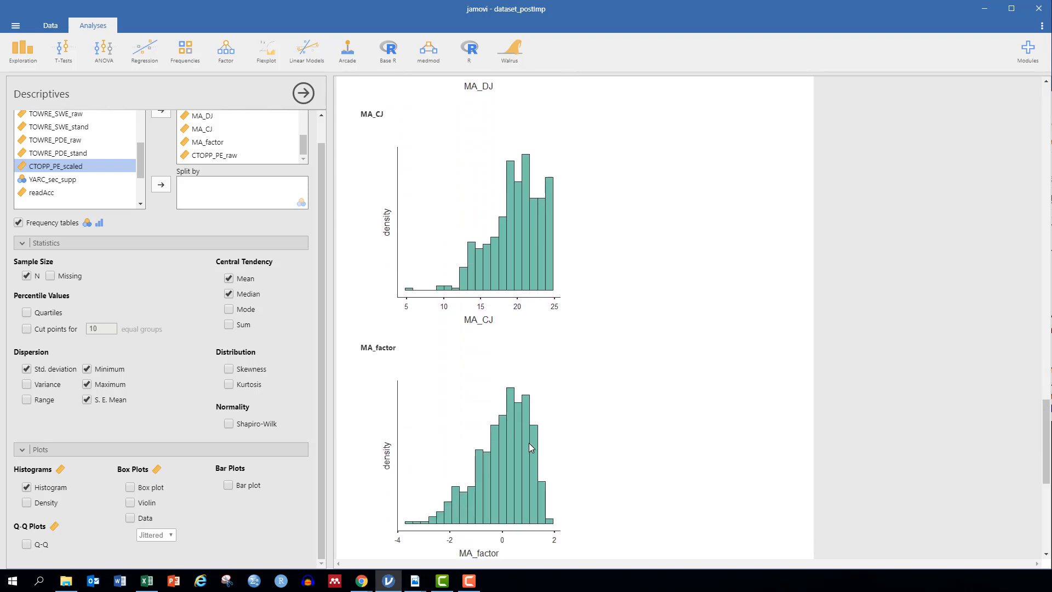
scroll(530, 447, "down", 5)
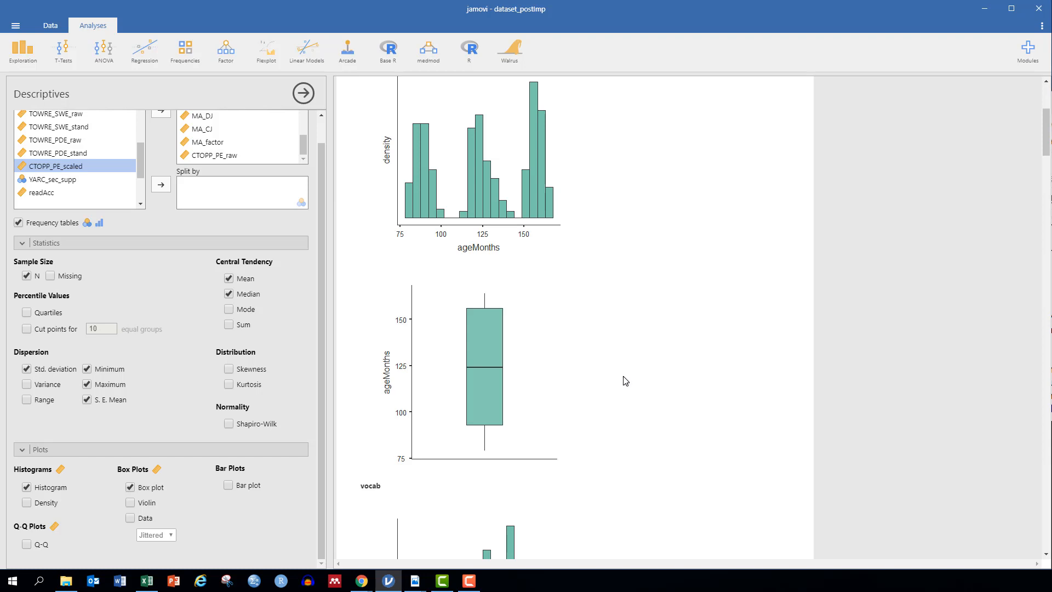
Step: Scroll through the results to review each variable's violin-box plot, such as vocab's, with median near 27
scroll(625, 381, "up", 1)
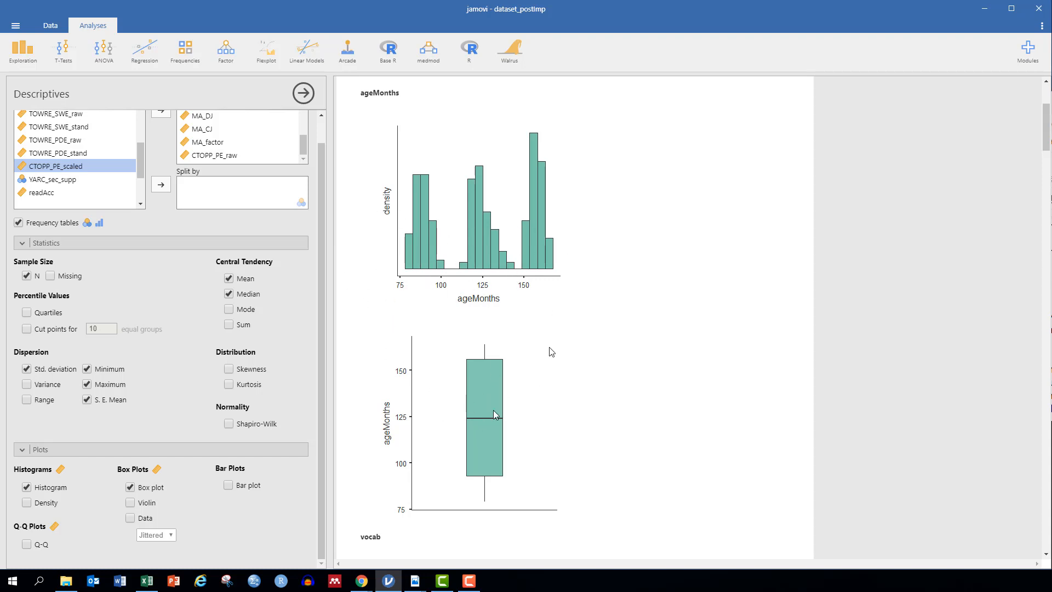
scroll(596, 395, "down", 8)
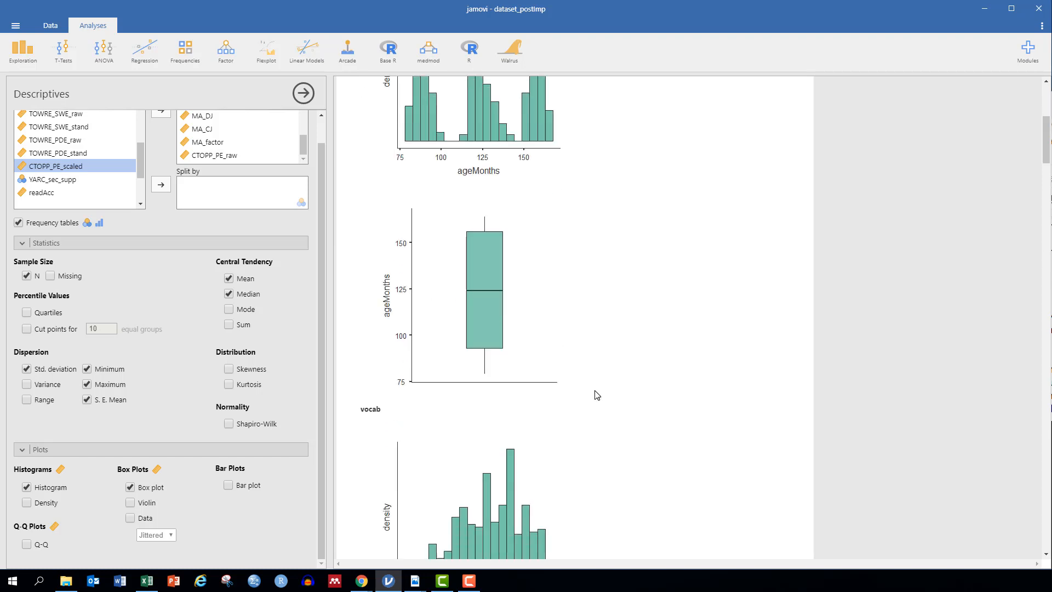
scroll(597, 395, "up", 1)
scroll(597, 395, "down", 3)
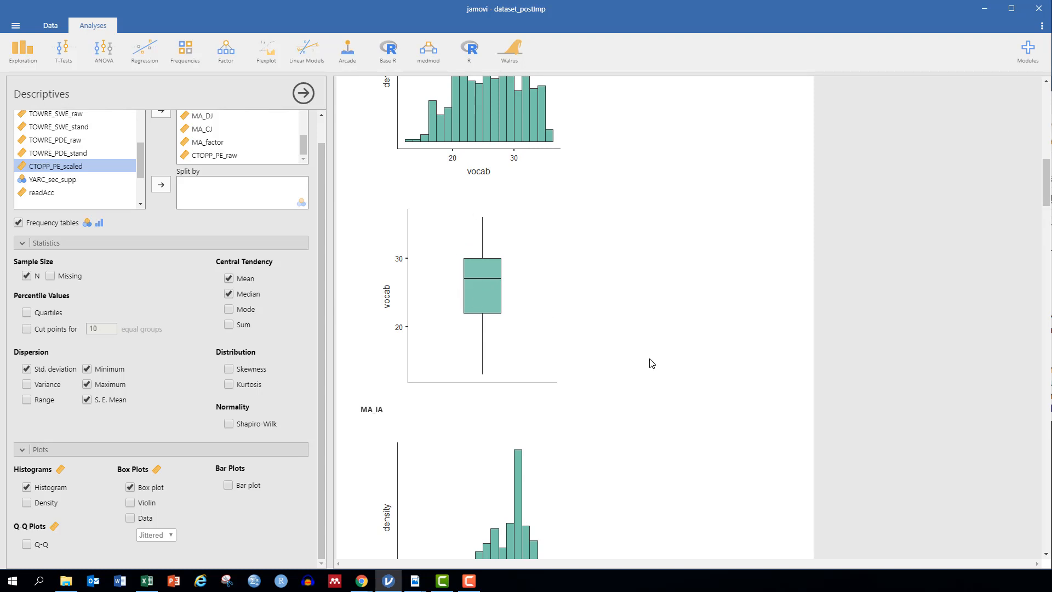
scroll(652, 363, "down", 6)
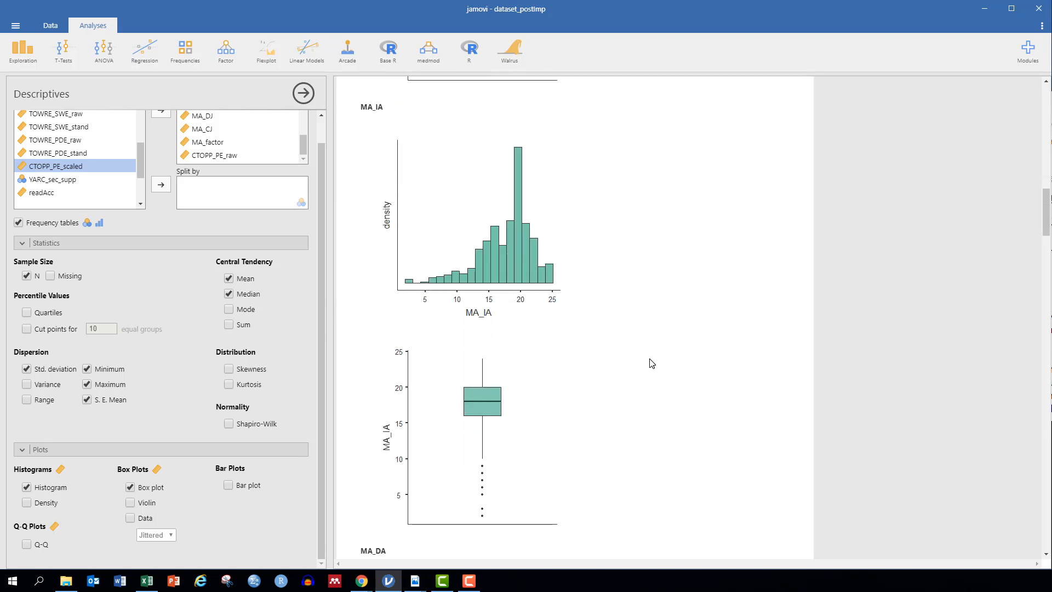
scroll(652, 364, "down", 4)
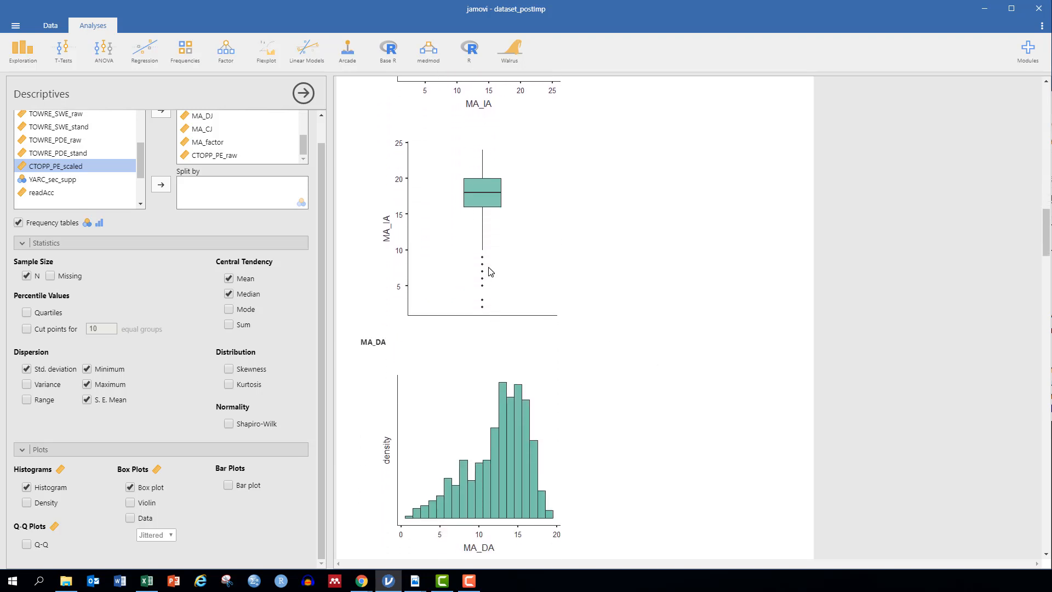
scroll(496, 296, "down", 8)
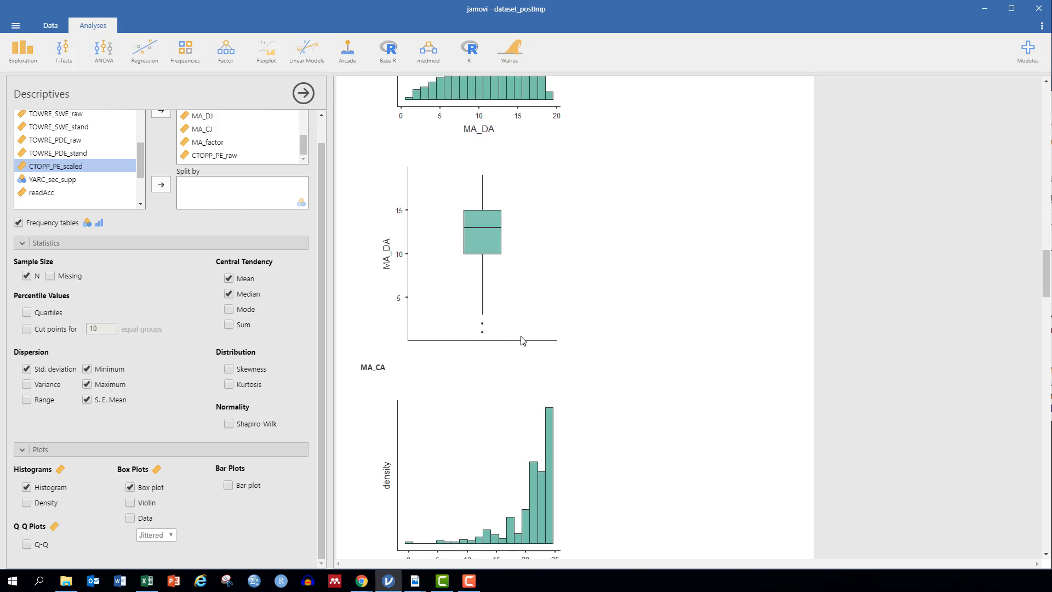
scroll(522, 341, "down", 8)
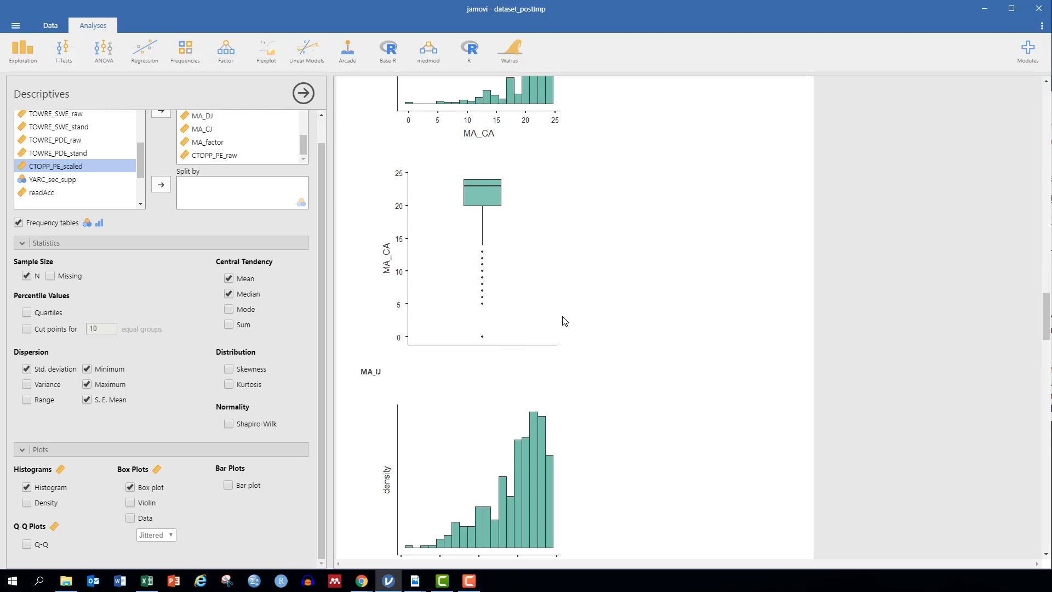
scroll(565, 321, "up", 3)
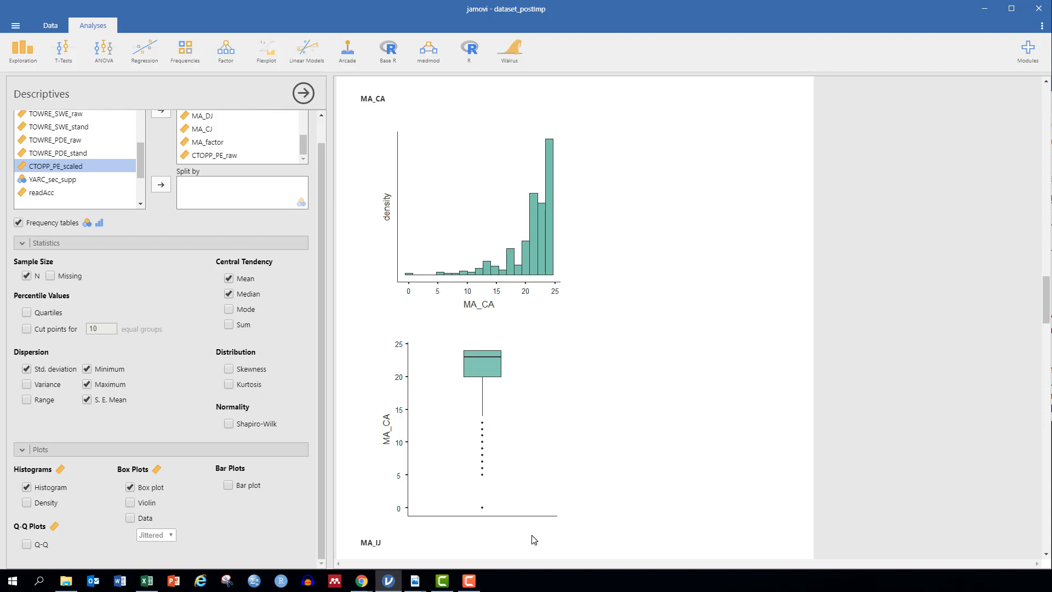
scroll(643, 454, "down", 8)
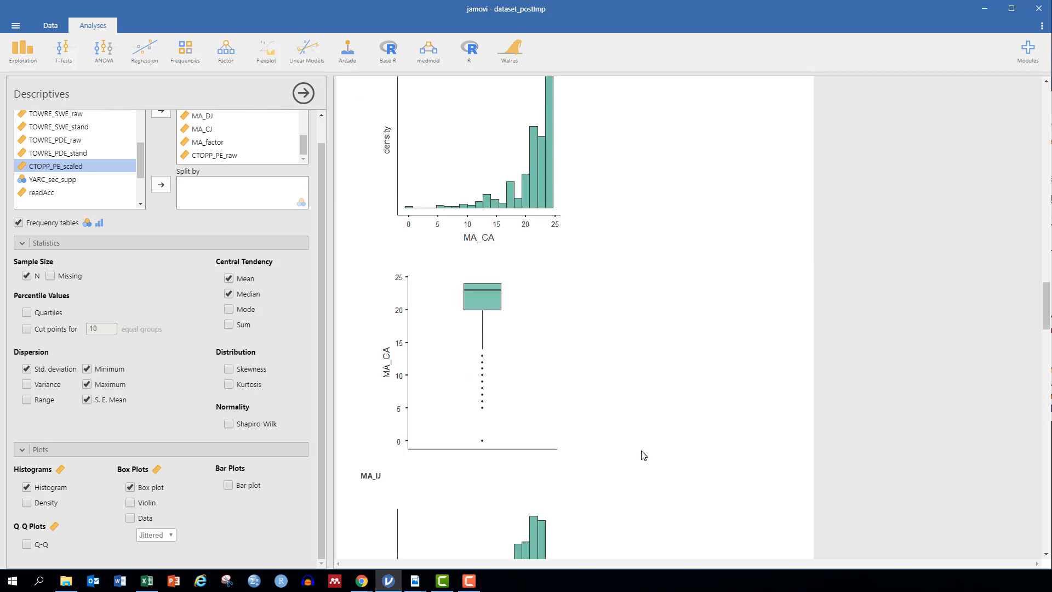
scroll(642, 455, "down", 6)
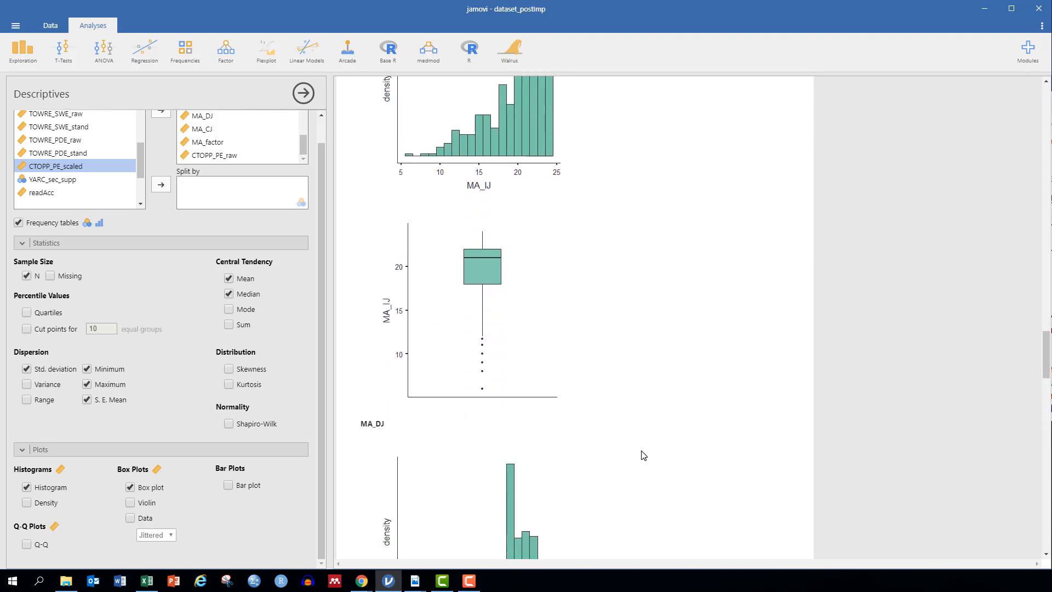
scroll(642, 455, "down", 10)
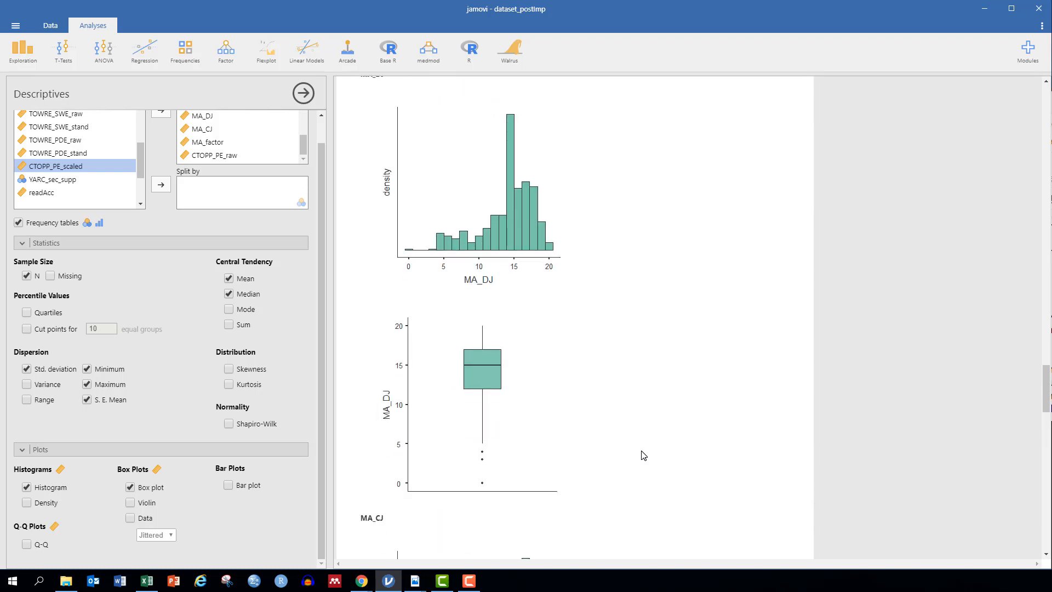
scroll(643, 455, "down", 6)
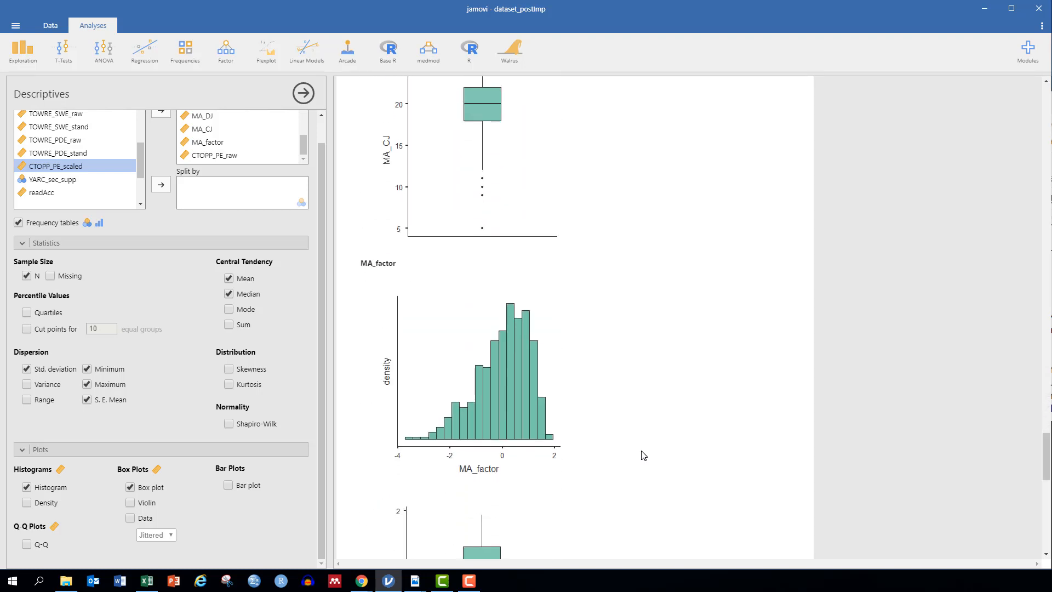
scroll(643, 455, "down", 4)
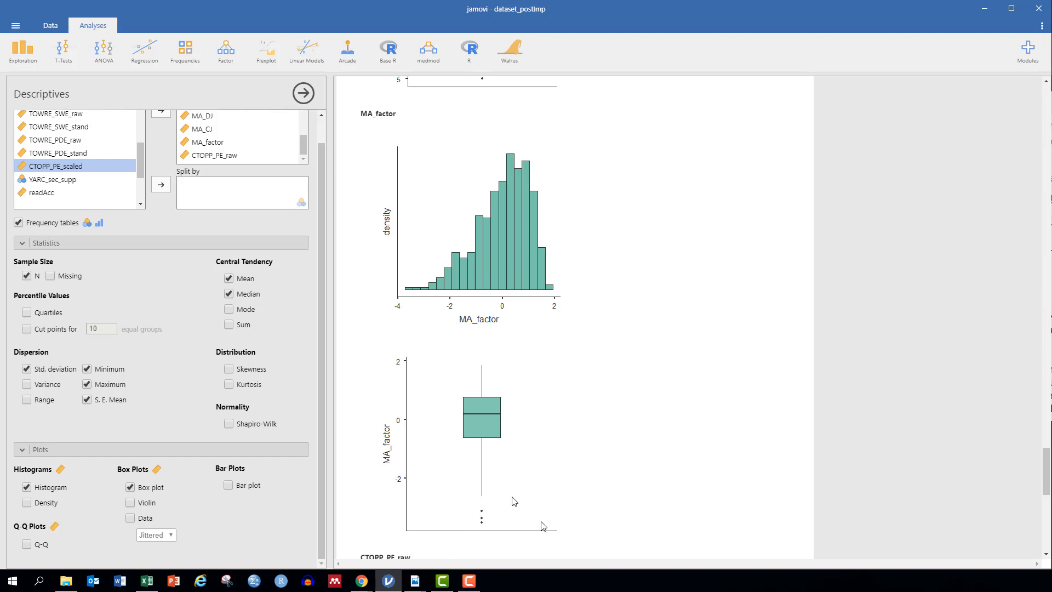
scroll(624, 479, "down", 10)
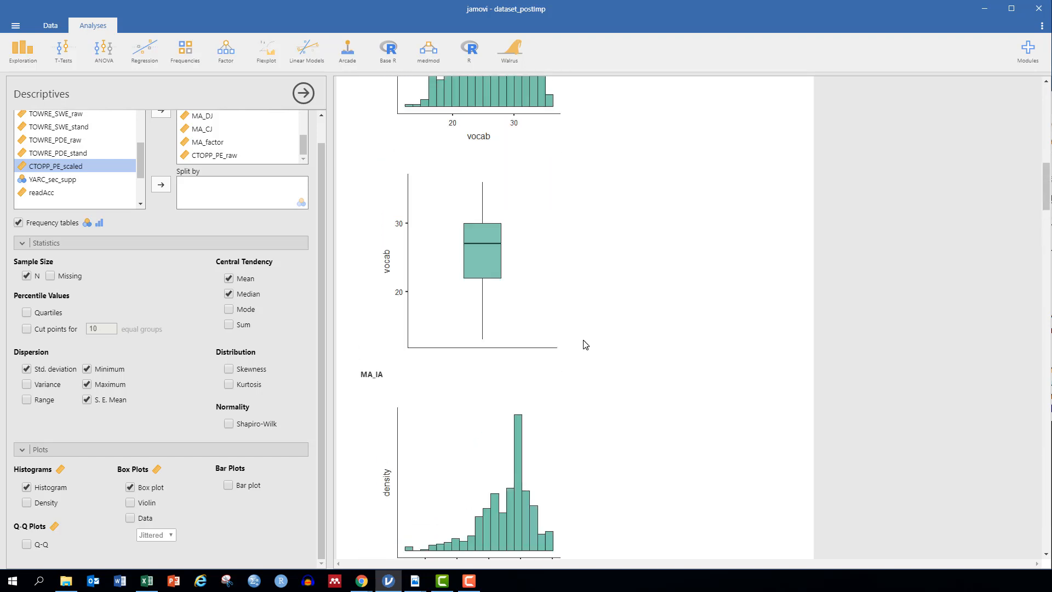
scroll(585, 344, "up", 1)
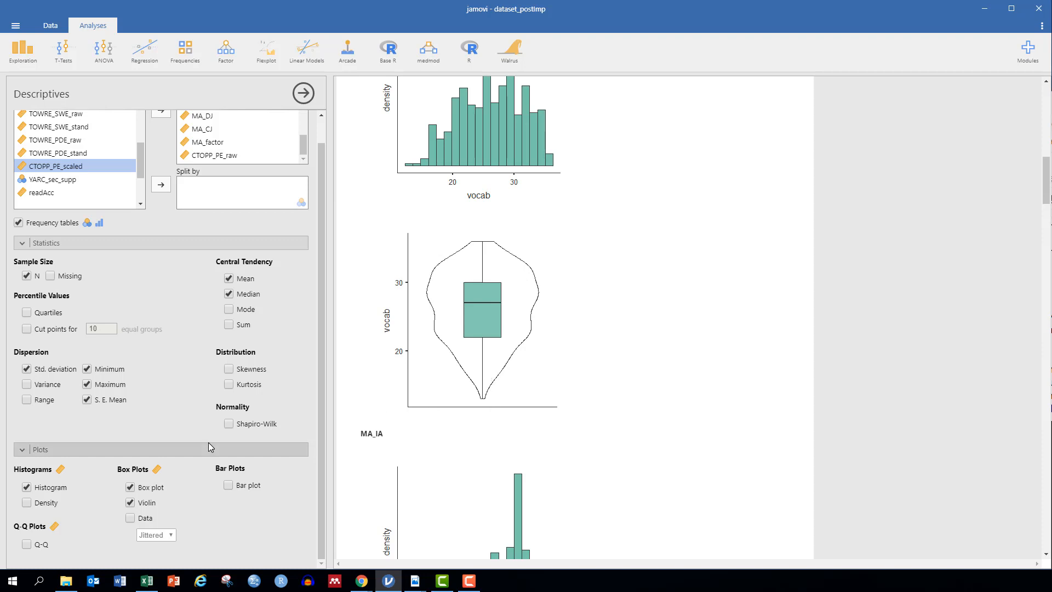
Step: Overlay jittered data points on the violin plots and review the updated plots, including vocab's Q-Q plot
left_click(130, 518)
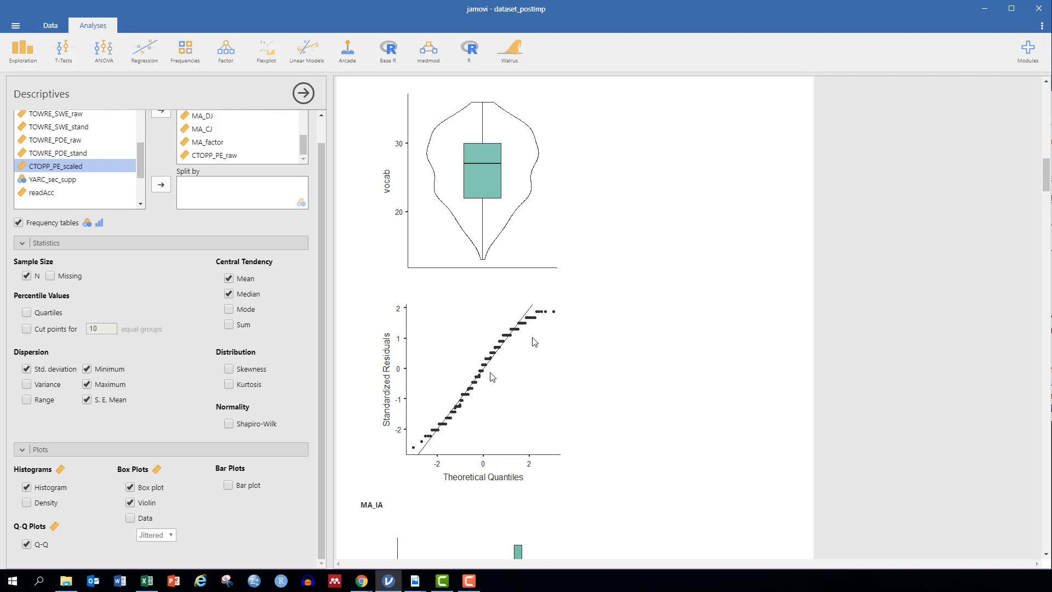
scroll(554, 336, "up", 5)
scroll(553, 336, "up", 1)
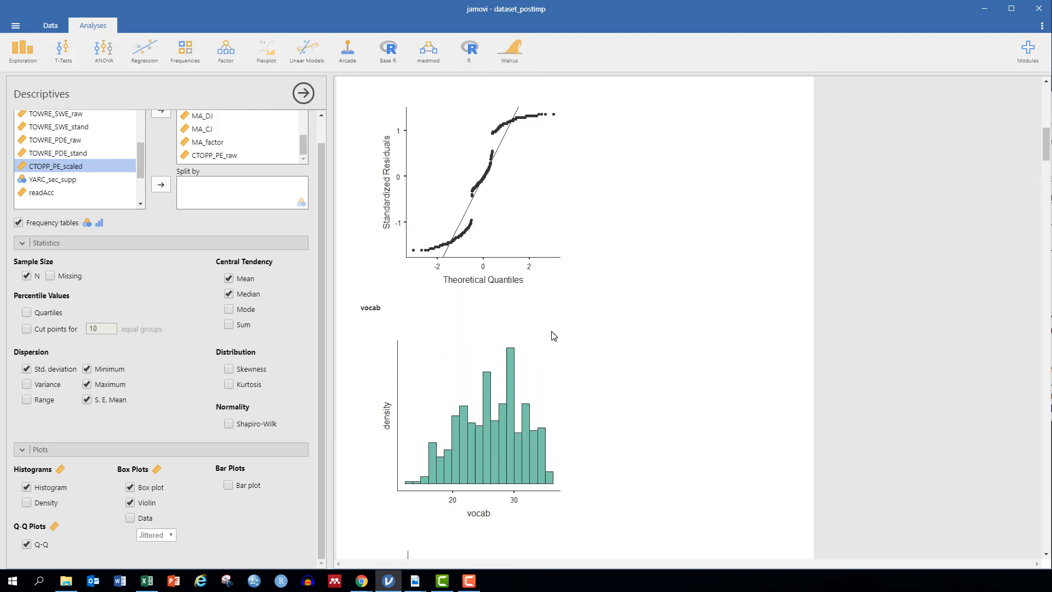
scroll(552, 336, "down", 1)
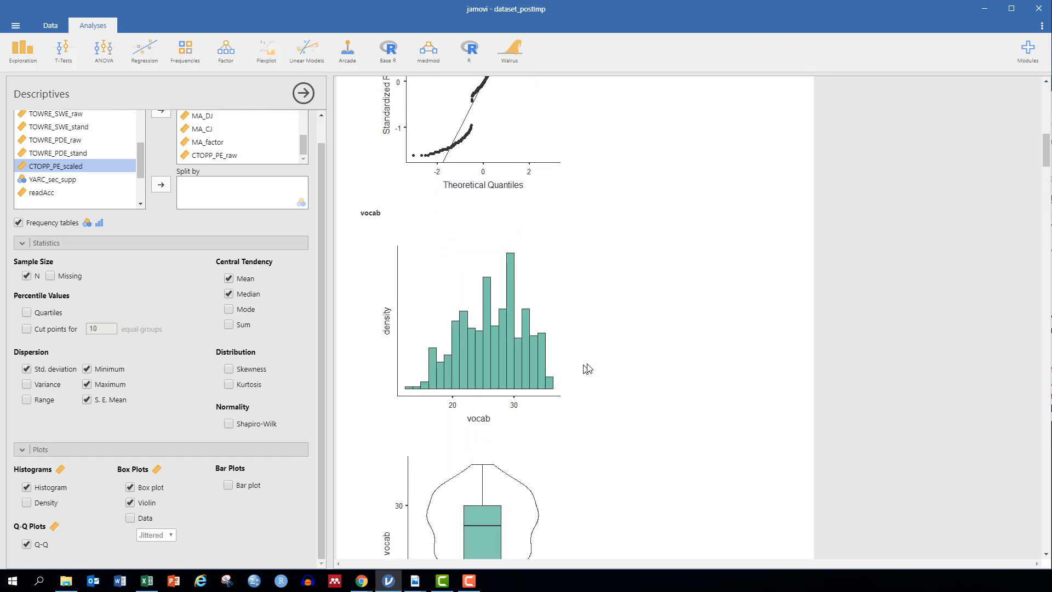
scroll(478, 371, "down", 7)
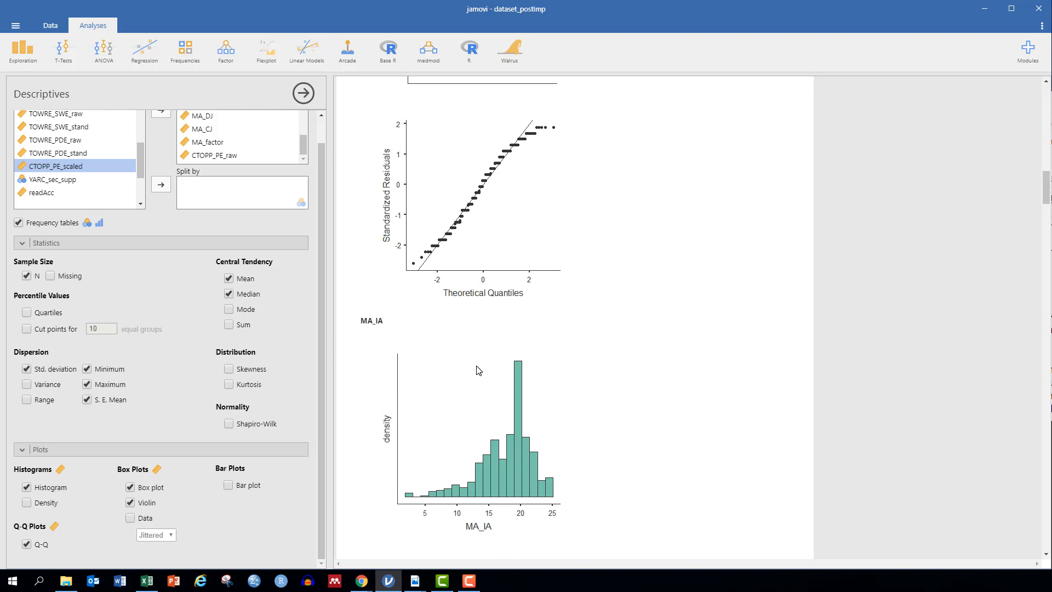
Step: Overlay density curves on each histogram, as shown in MA_IA's plot
left_click(26, 488)
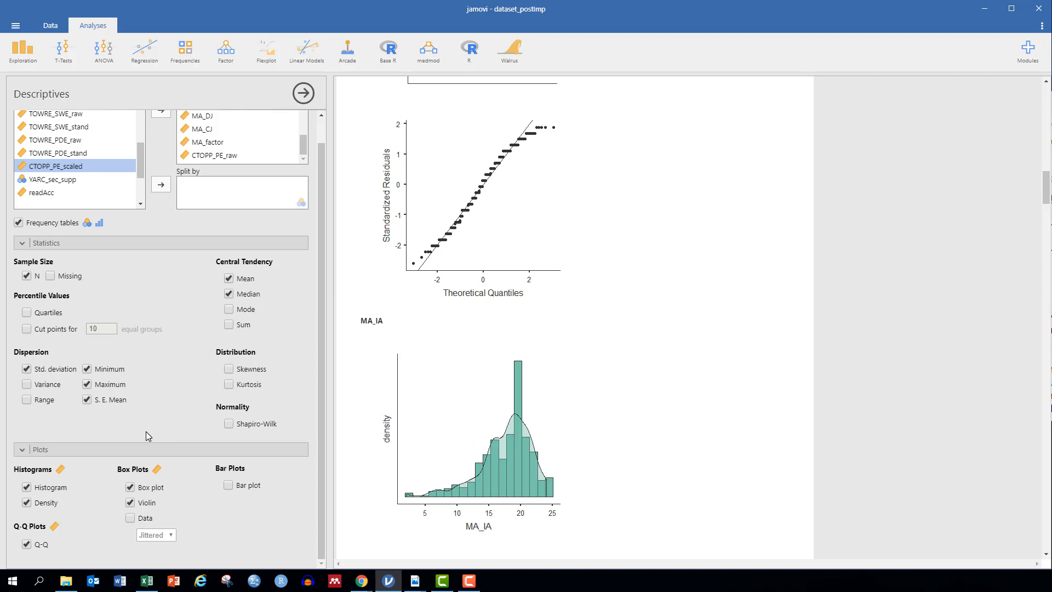
scroll(146, 436, "up", 1)
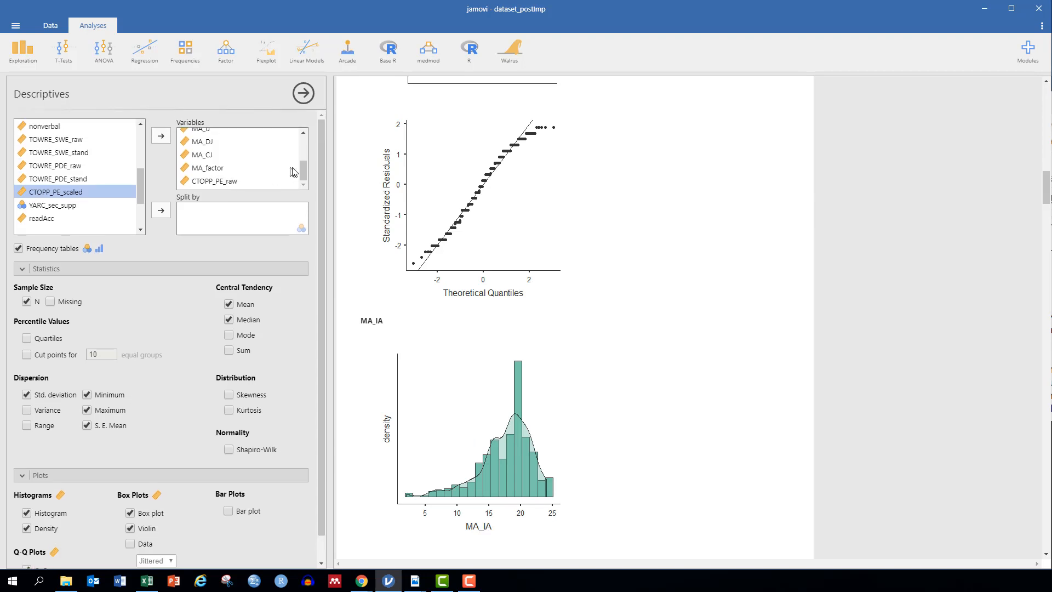
Step: Move every analysed variable, from ageMonths through MA_factor and CTOPP_PE_raw, out of the Variables box
scroll(307, 173, "up", 3)
left_click(226, 135)
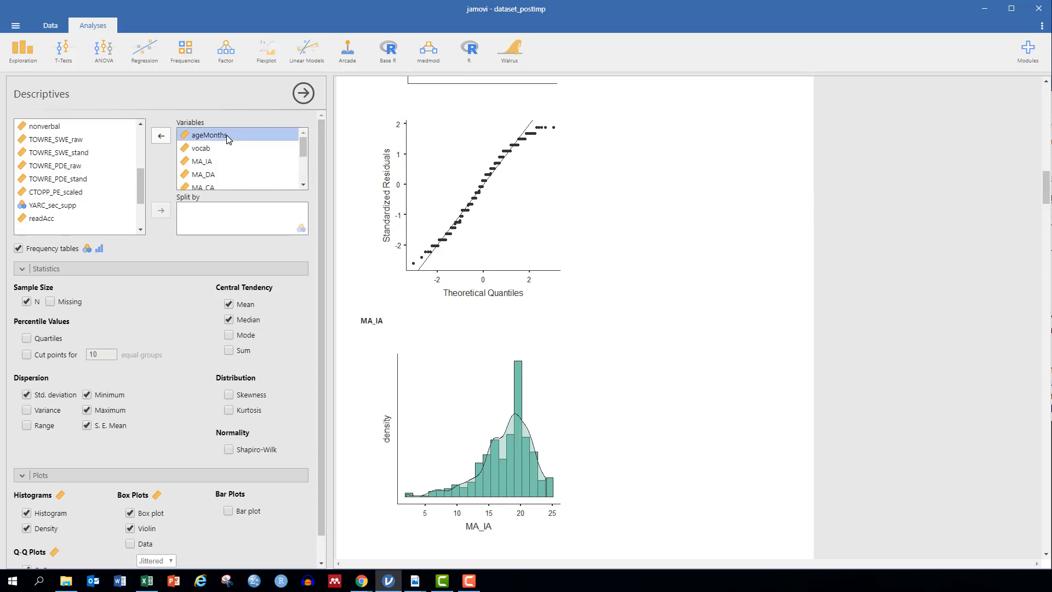
left_click(166, 136)
left_click(165, 135)
left_click(165, 136)
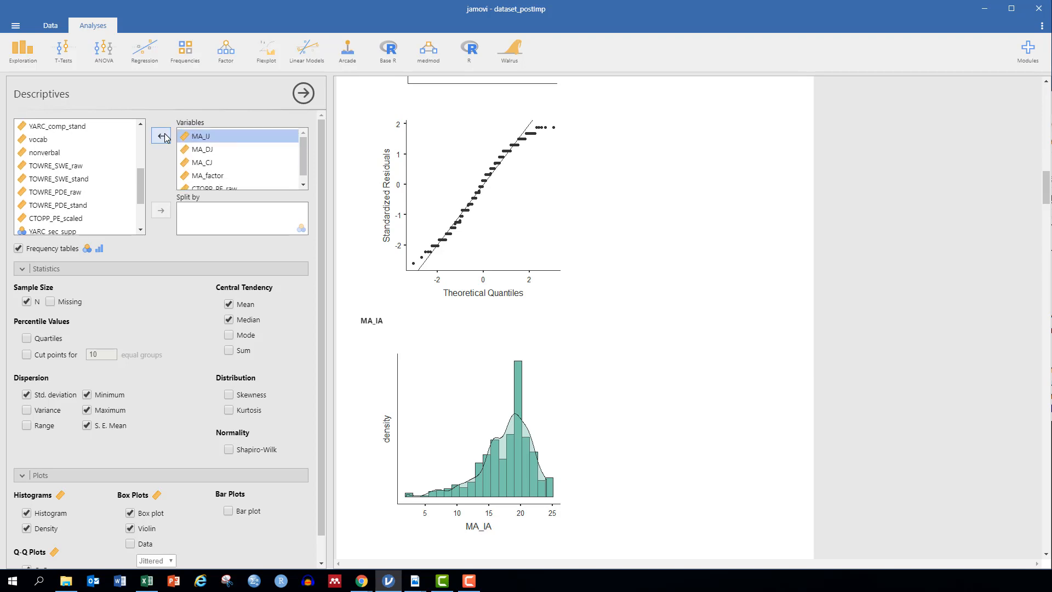
left_click(166, 136)
left_click(166, 136)
left_click(165, 135)
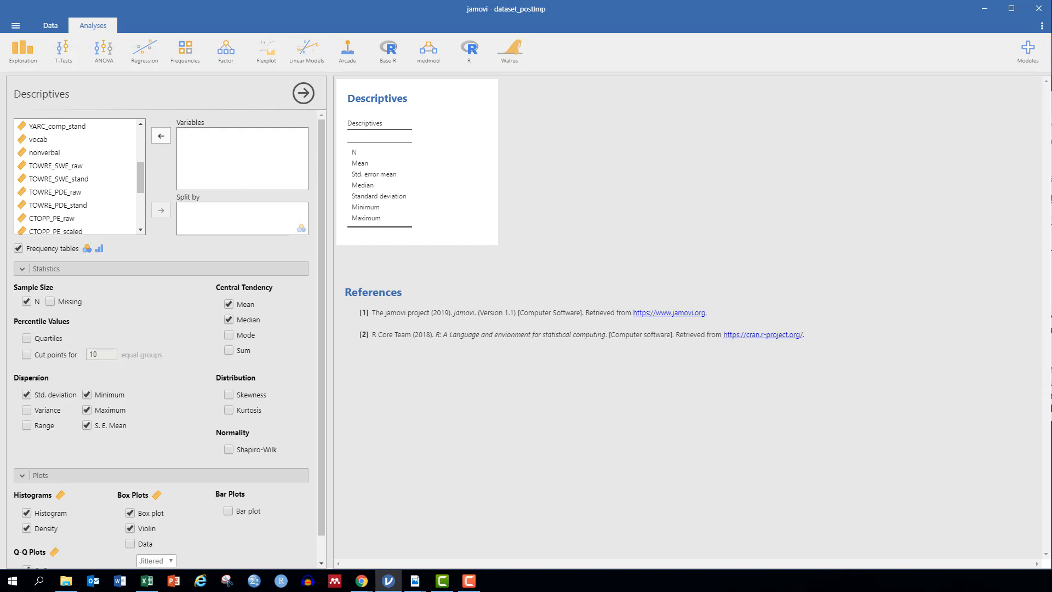
Step: Select YARC_comp_ab in the variable list
scroll(143, 230, "down", 3)
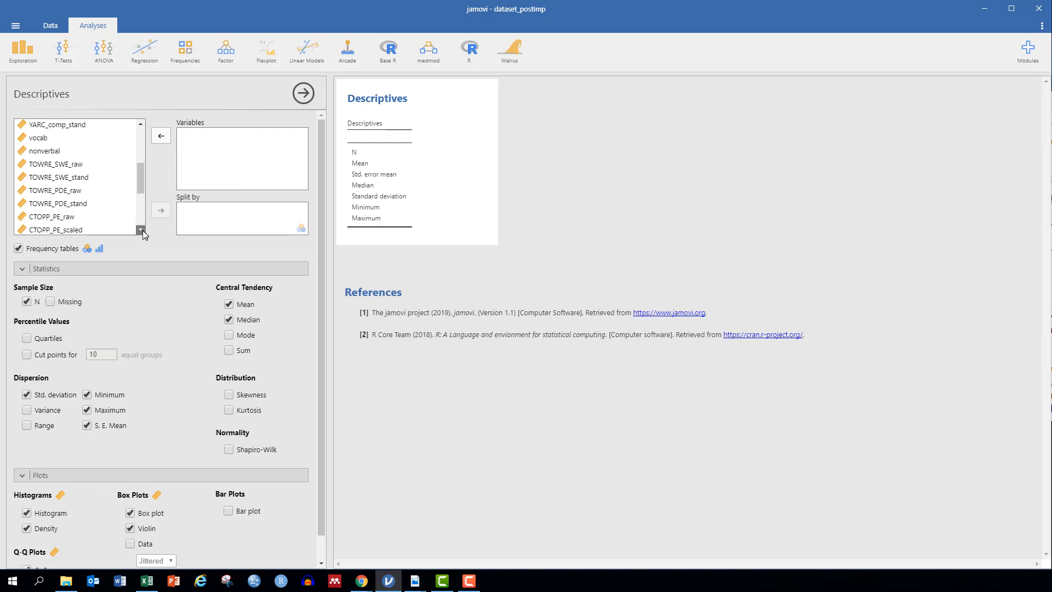
scroll(144, 209, "up", 5)
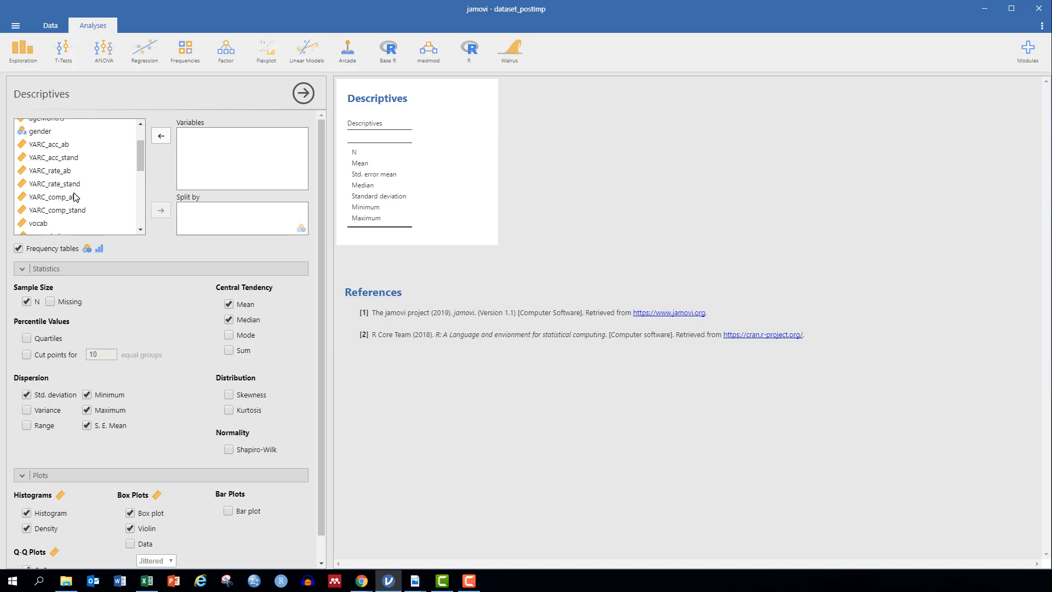
left_click(77, 197)
Step: Add YARC_comp_ab to Variables and review its N 421, mean 57.1, SD 11.4, range 8–81 and plots
left_click(161, 137)
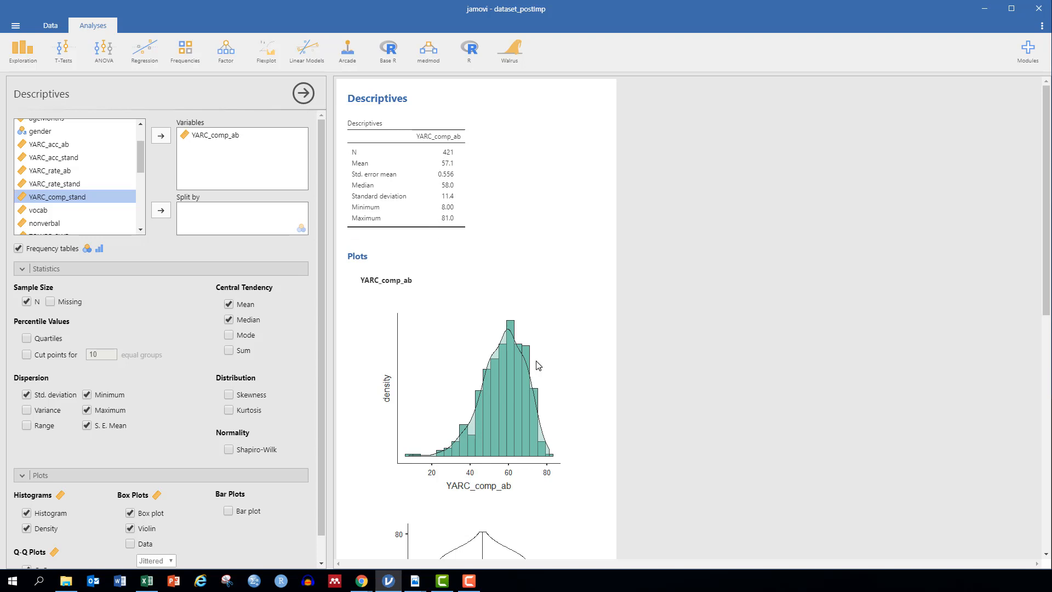
scroll(537, 366, "down", 3)
scroll(537, 365, "up", 1)
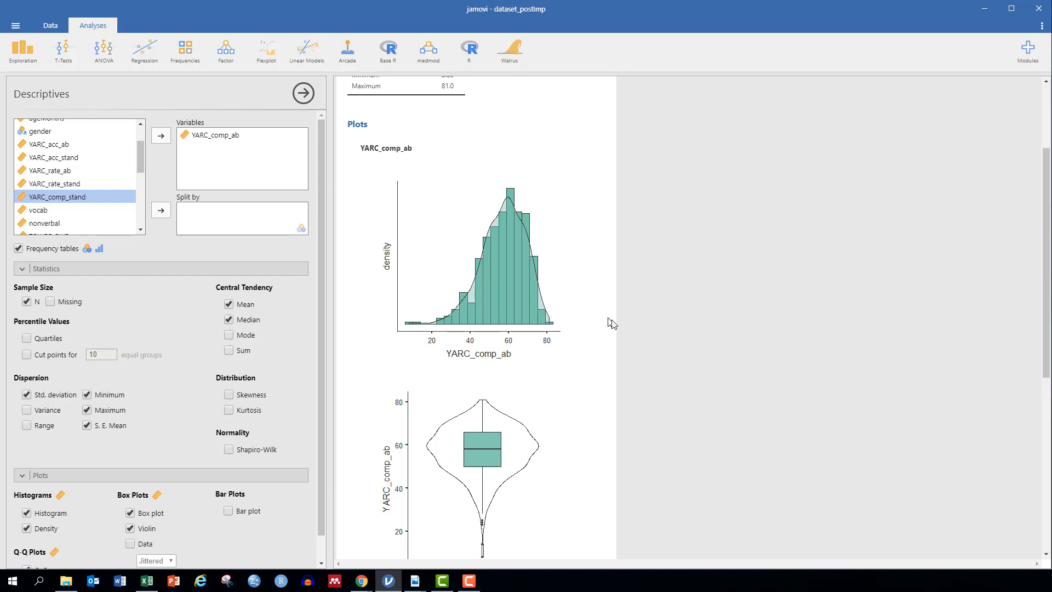
scroll(518, 337, "down", 3)
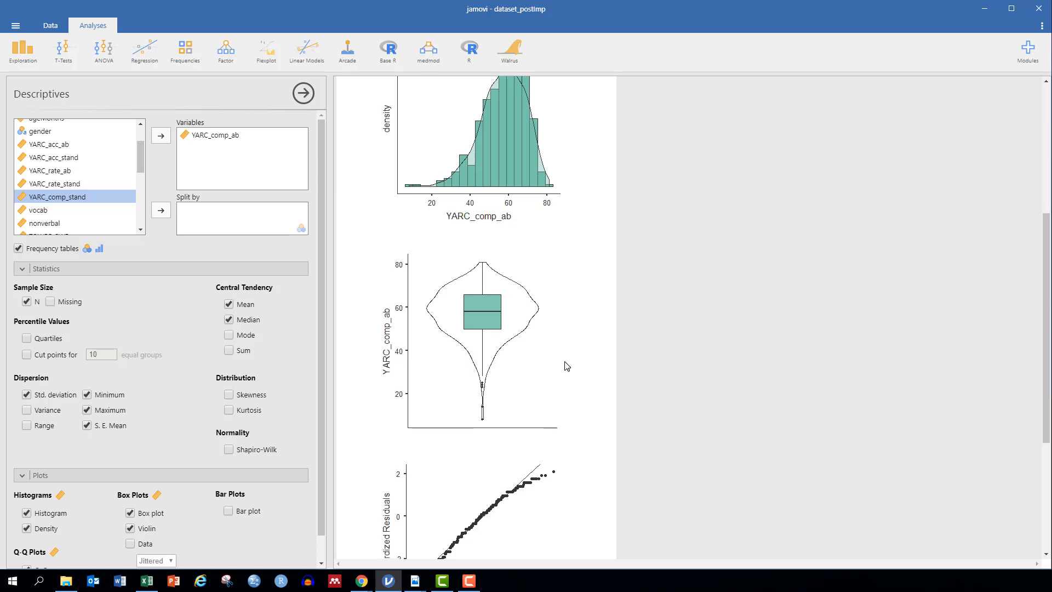
scroll(567, 366, "down", 2)
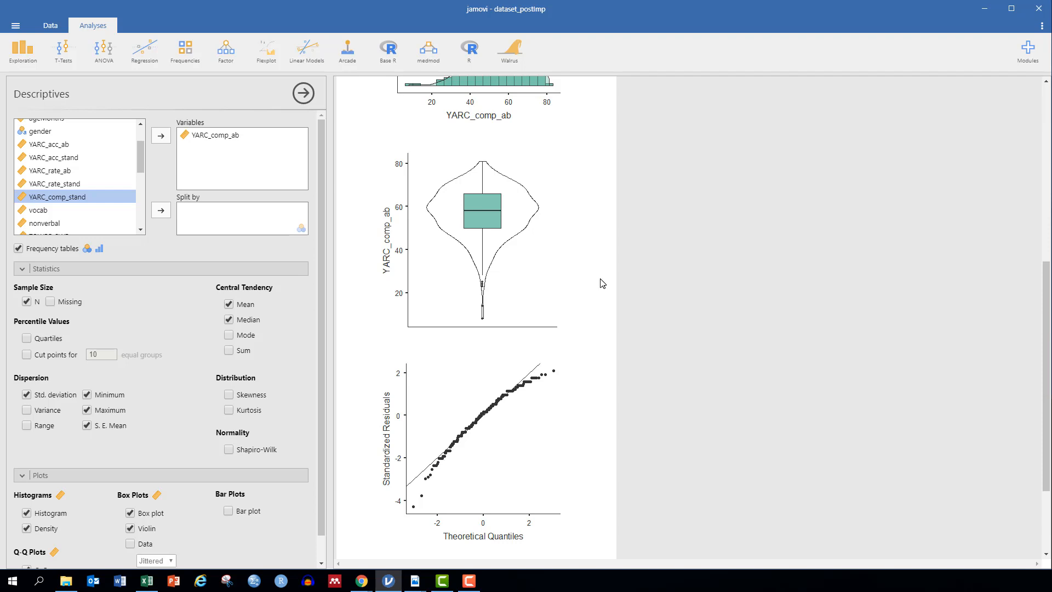
scroll(491, 235, "up", 6)
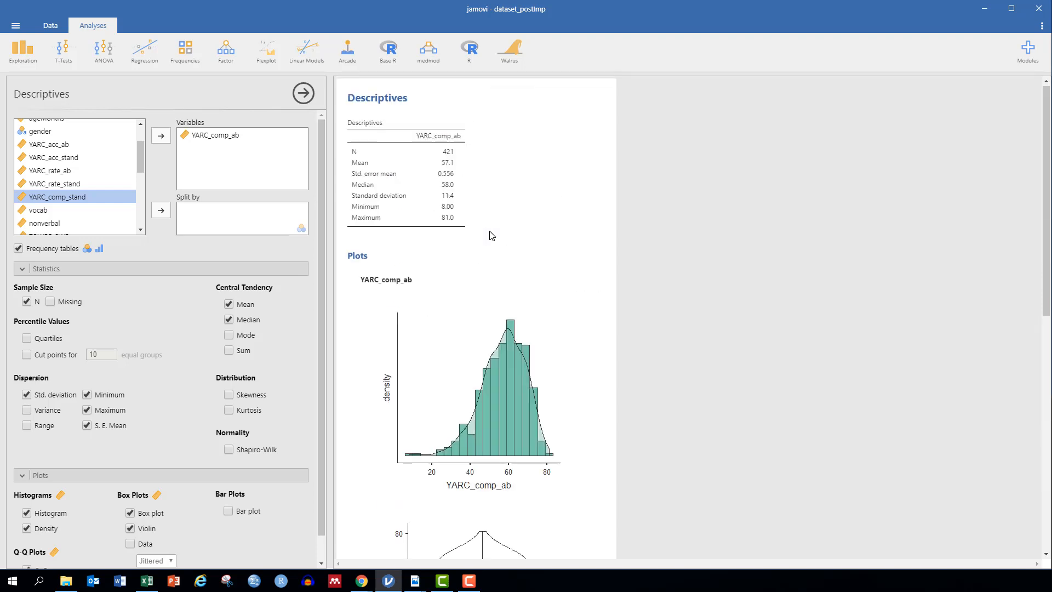
scroll(491, 235, "down", 5)
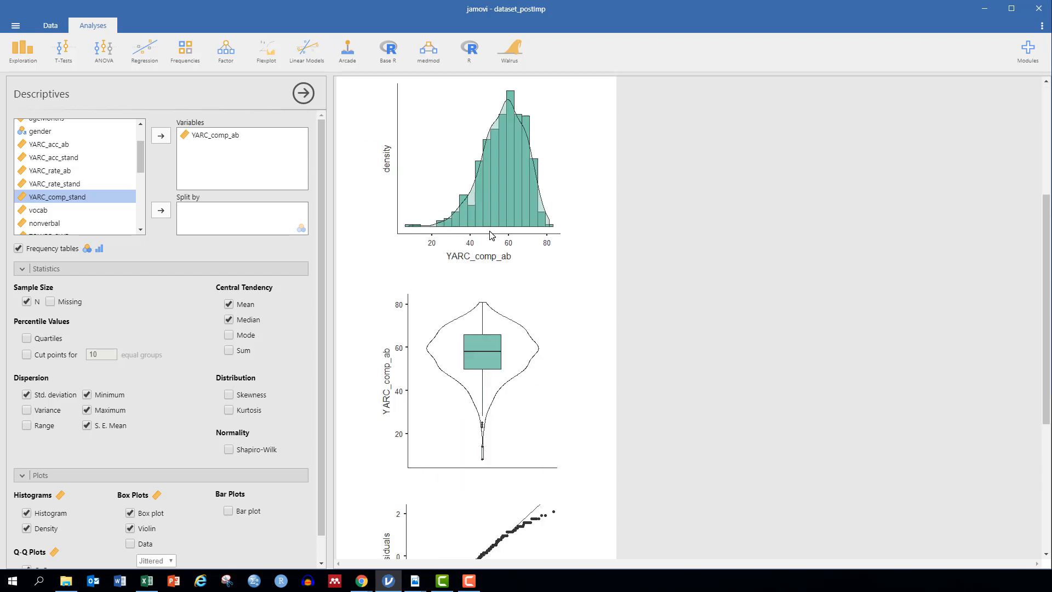
scroll(491, 236, "up", 5)
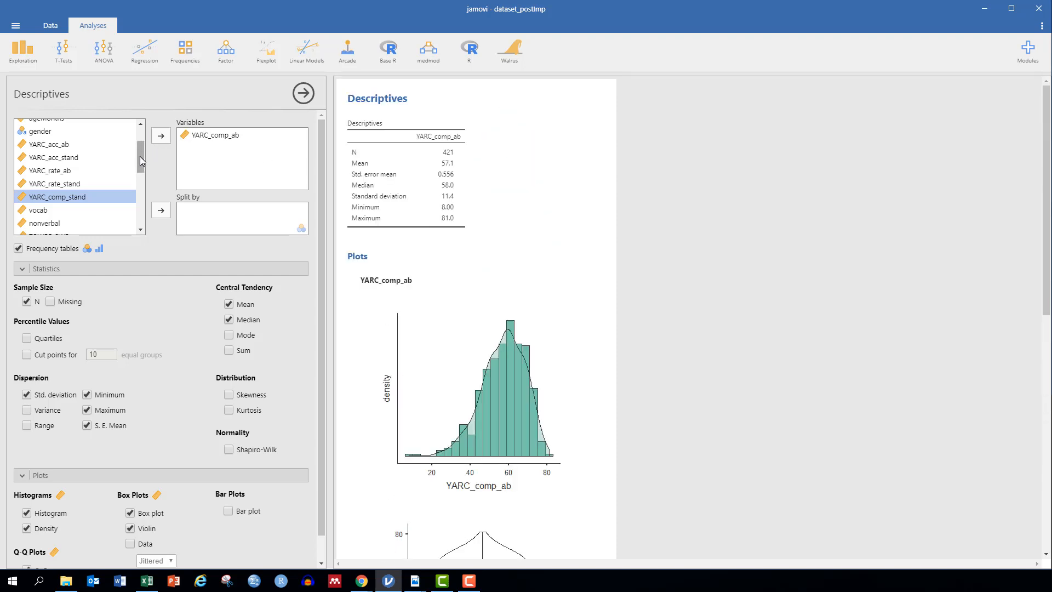
left_click_drag(140, 156, 146, 137)
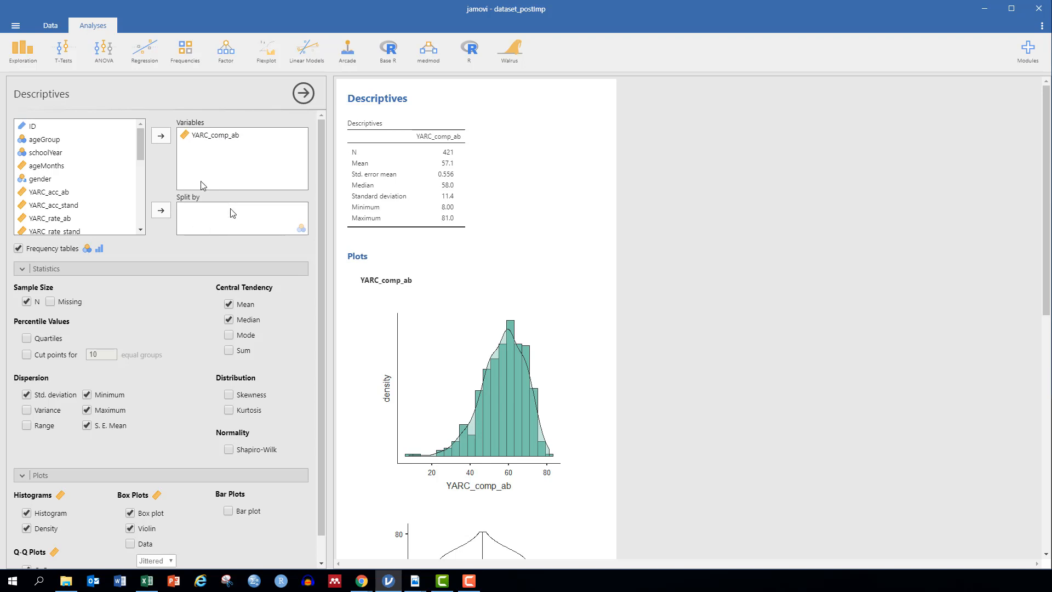
Step: Split YARC_comp_ab by ageGroup, giving means 49.1, 60.1 and 61.0 for 6-8, 9-11 and 12-13 years
left_click(46, 141)
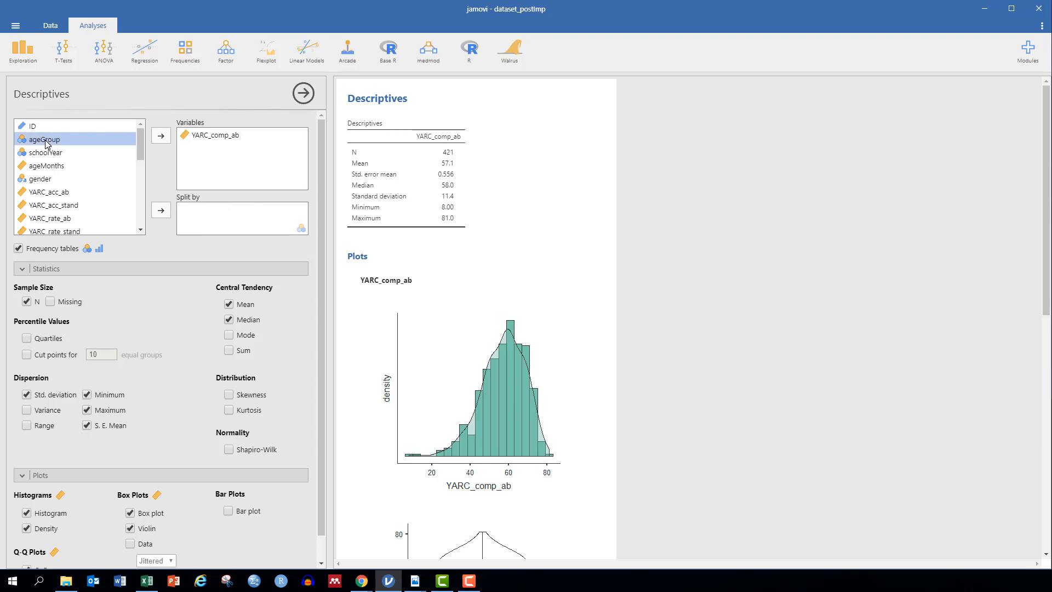
left_click(161, 210)
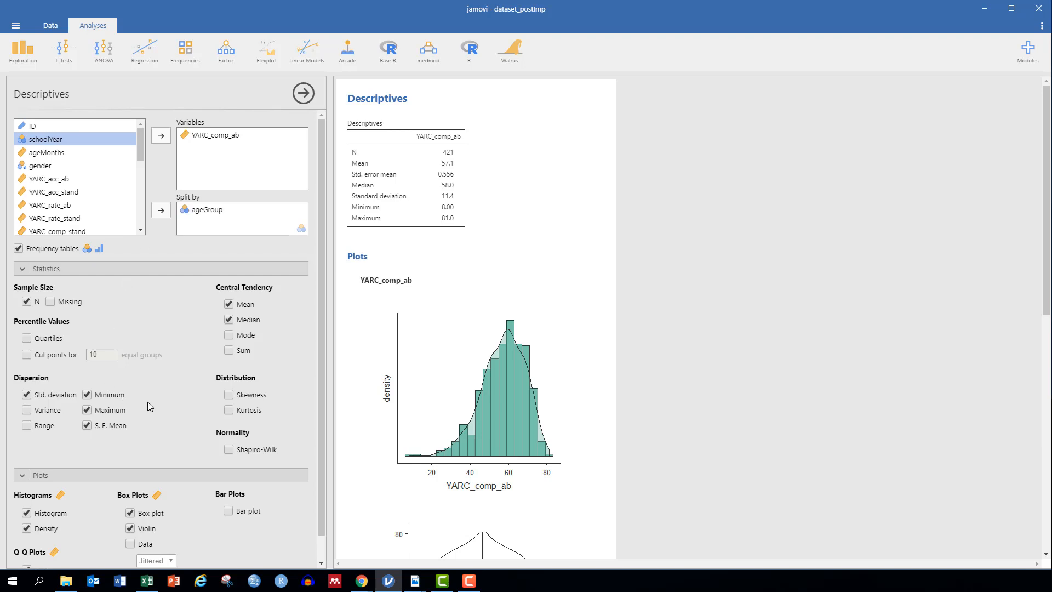
scroll(148, 404, "down", 1)
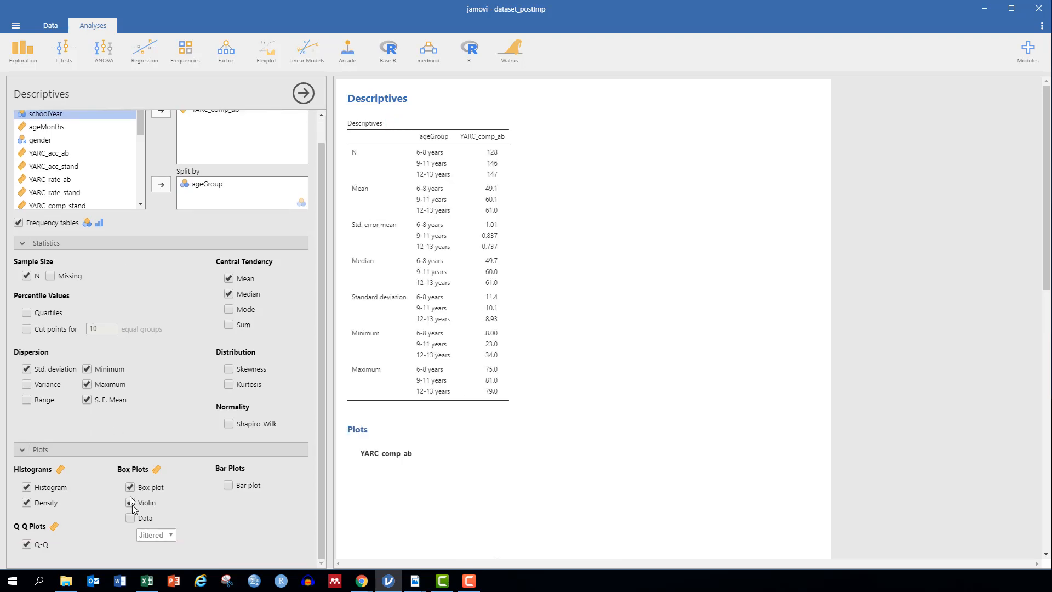
Step: Turn off the density plots, the standard error of the mean and the mean statistic
left_click(26, 502)
left_click(87, 400)
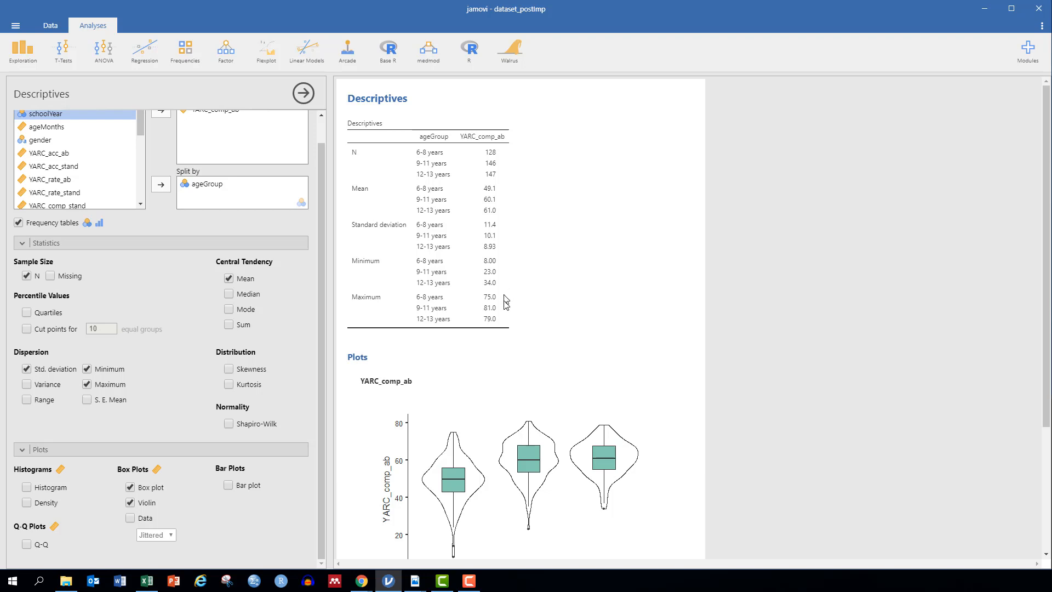
scroll(559, 281, "down", 3)
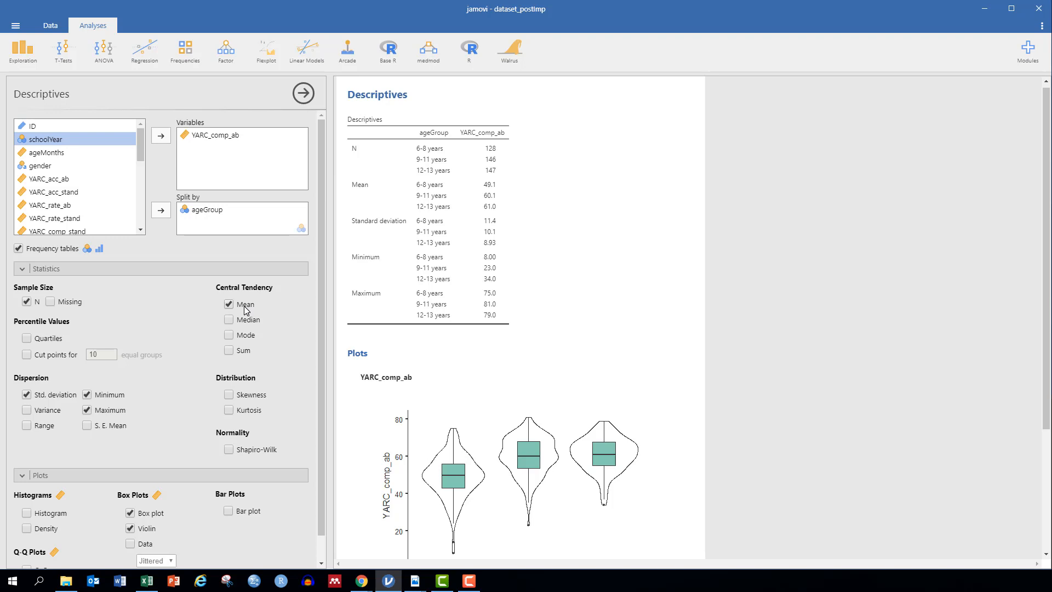
left_click(245, 308)
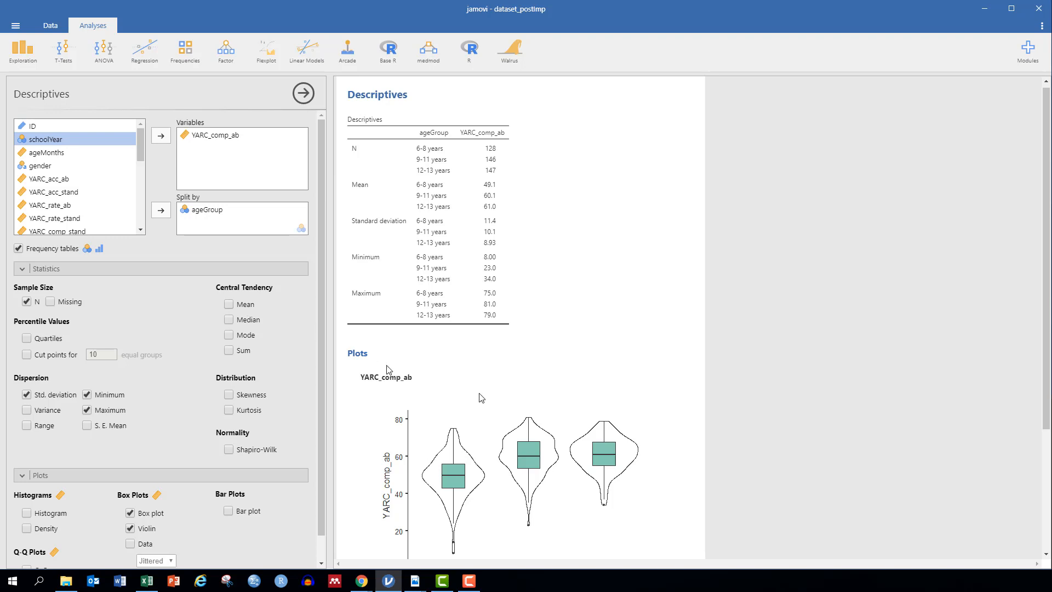